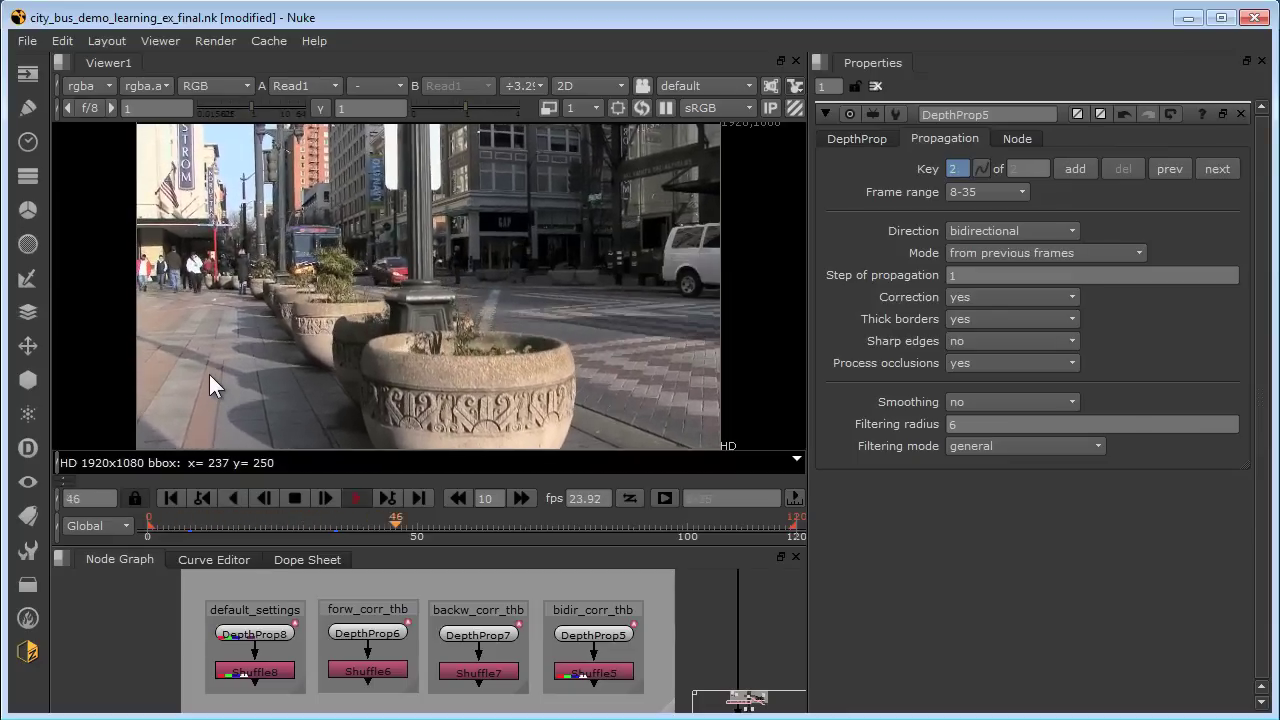
# Stop playback of the source street clip at frame 90
pyautogui.click(290, 493)
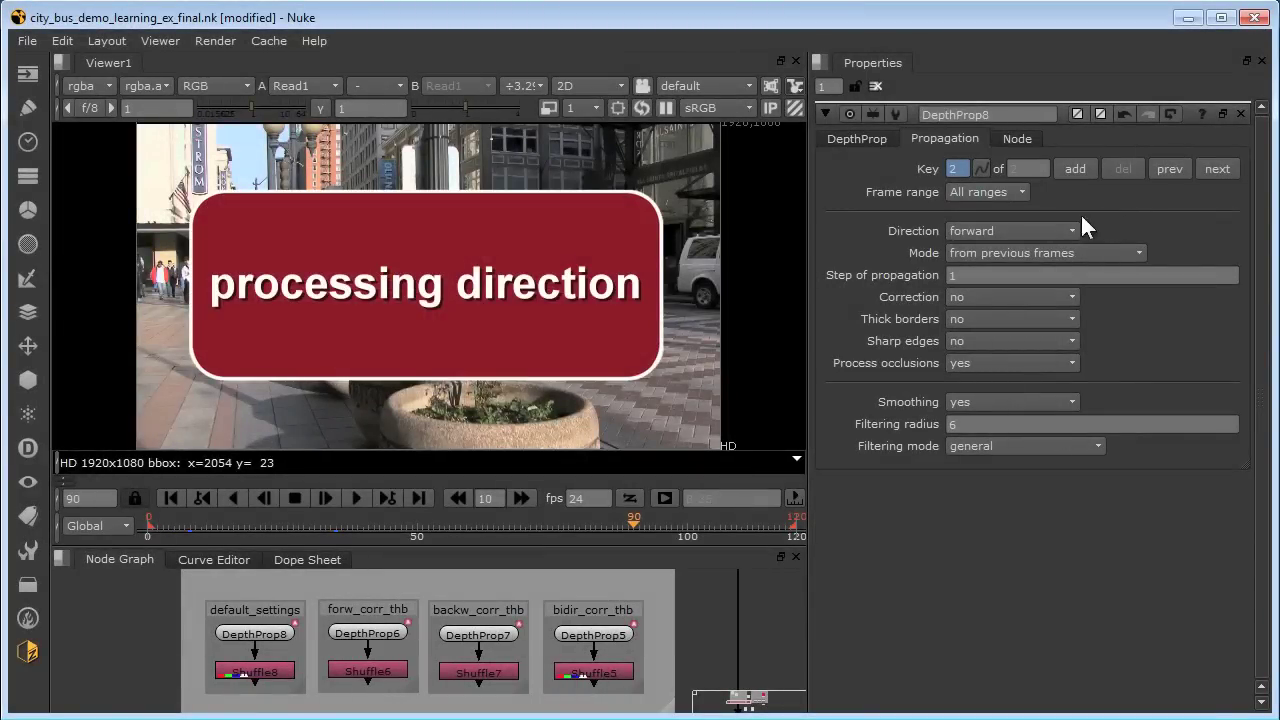
# Set DepthProp8's direction to bidirectional, then check its depth at keyframe 35 and frame 22
pyautogui.click(1046, 230)
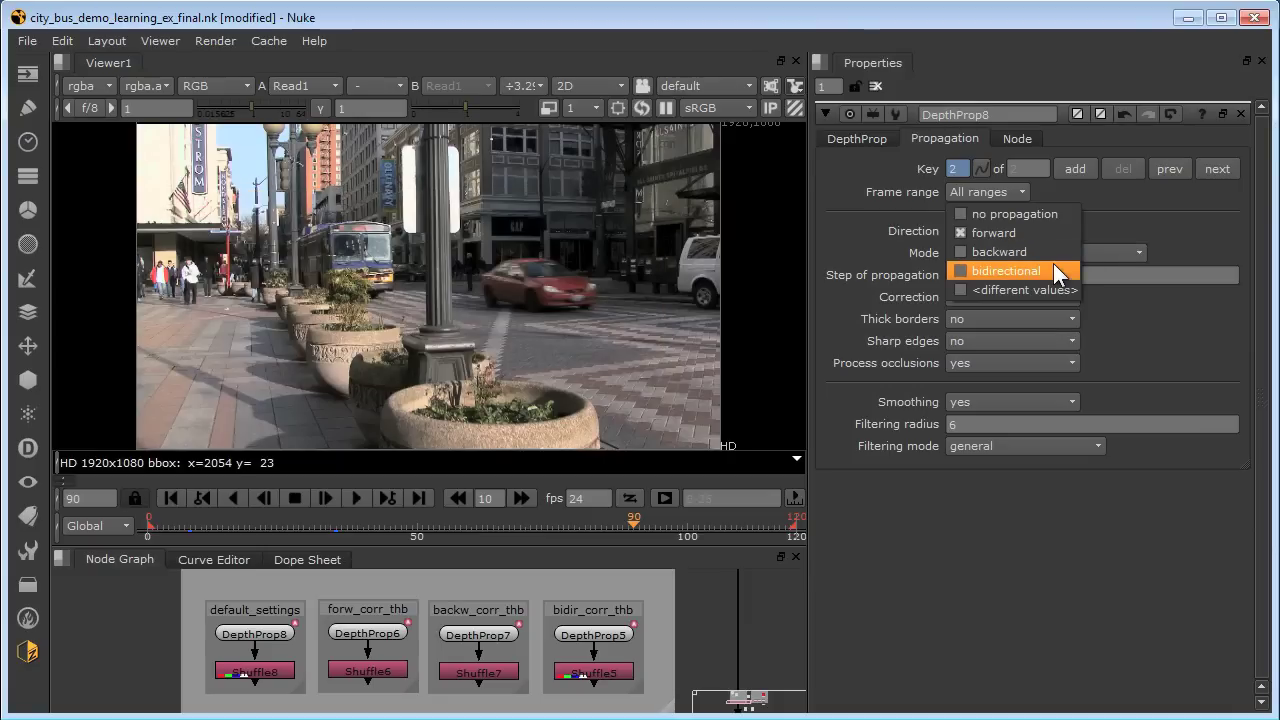
pyautogui.click(1053, 267)
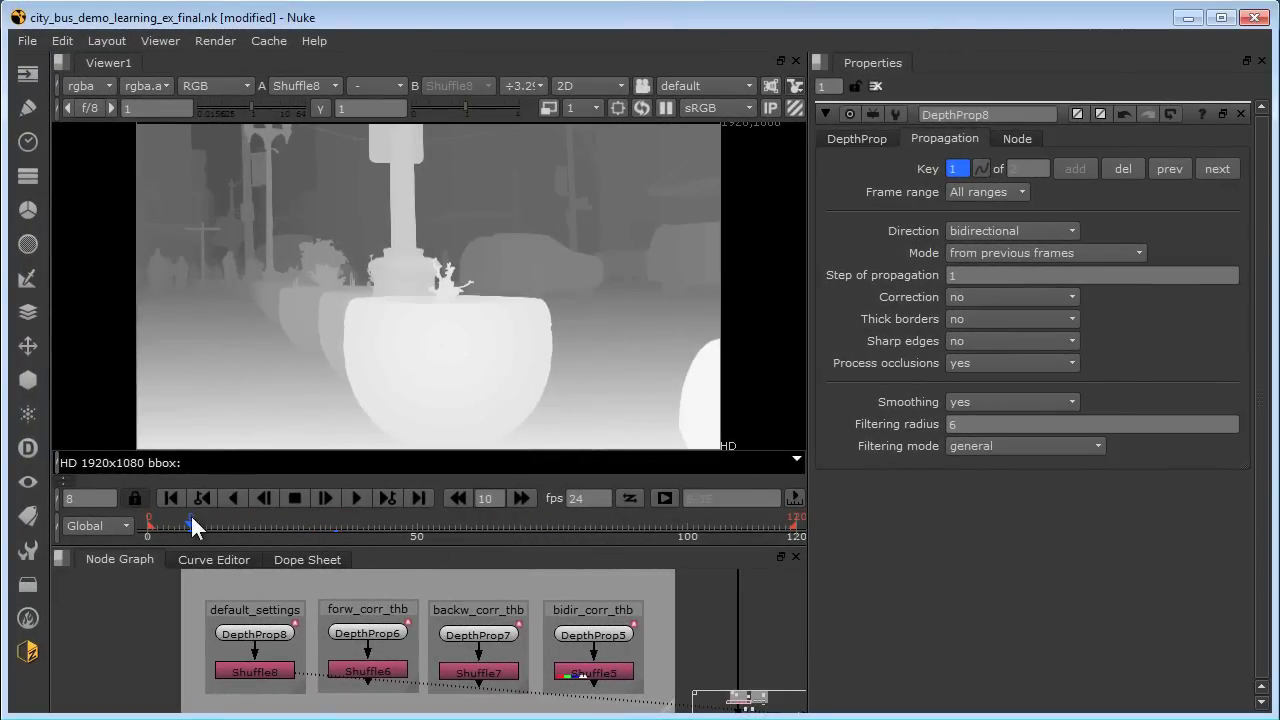
pyautogui.click(383, 490)
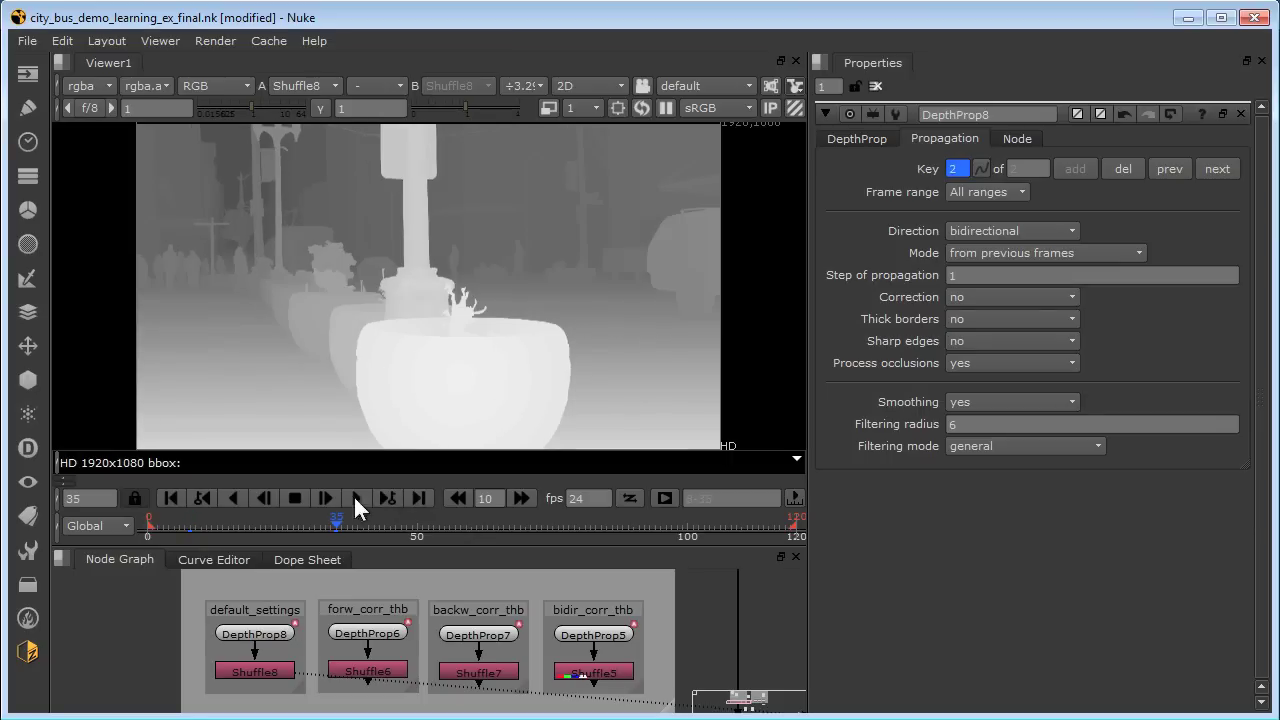
pyautogui.click(264, 535)
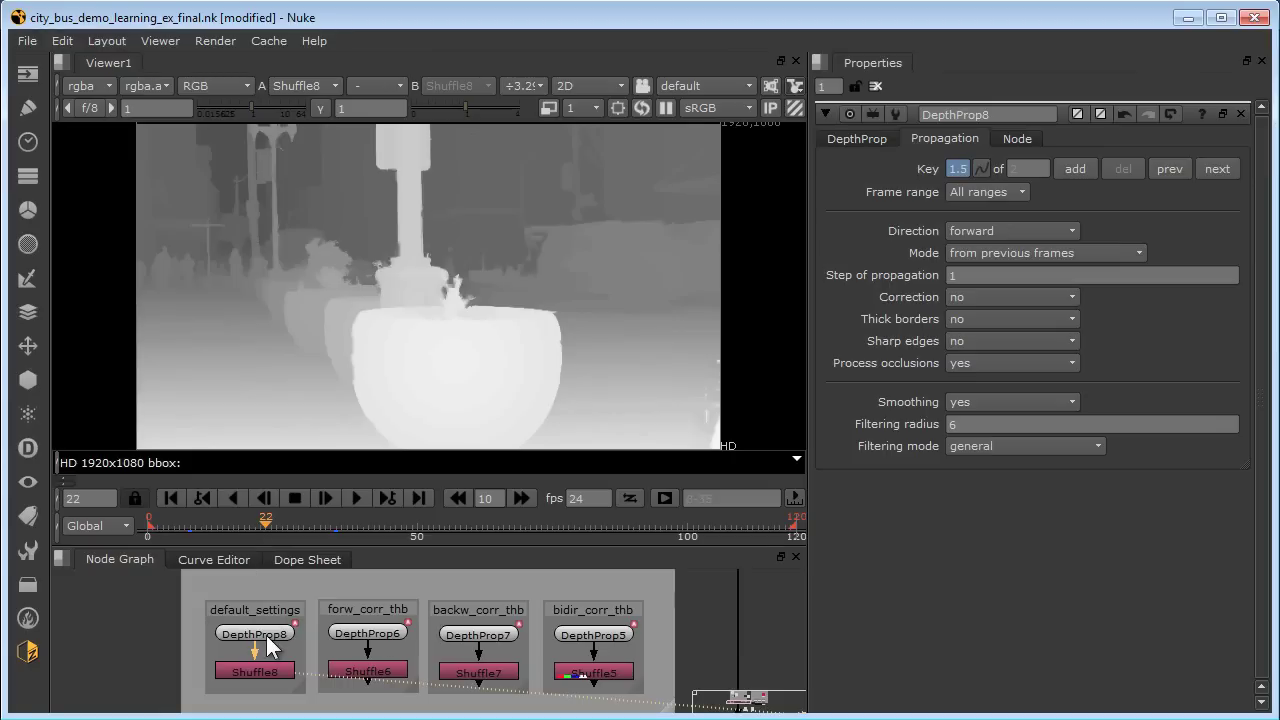
pyautogui.click(1024, 229)
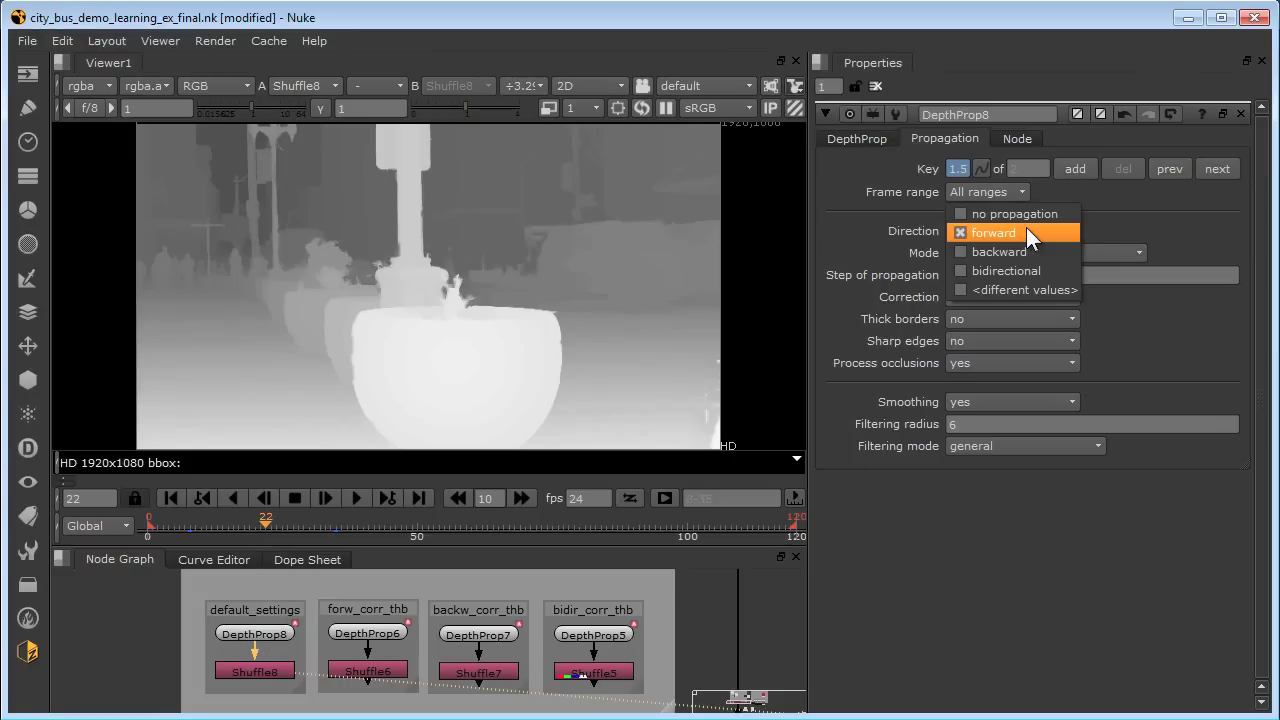
pyautogui.click(1112, 215)
pyautogui.click(1048, 291)
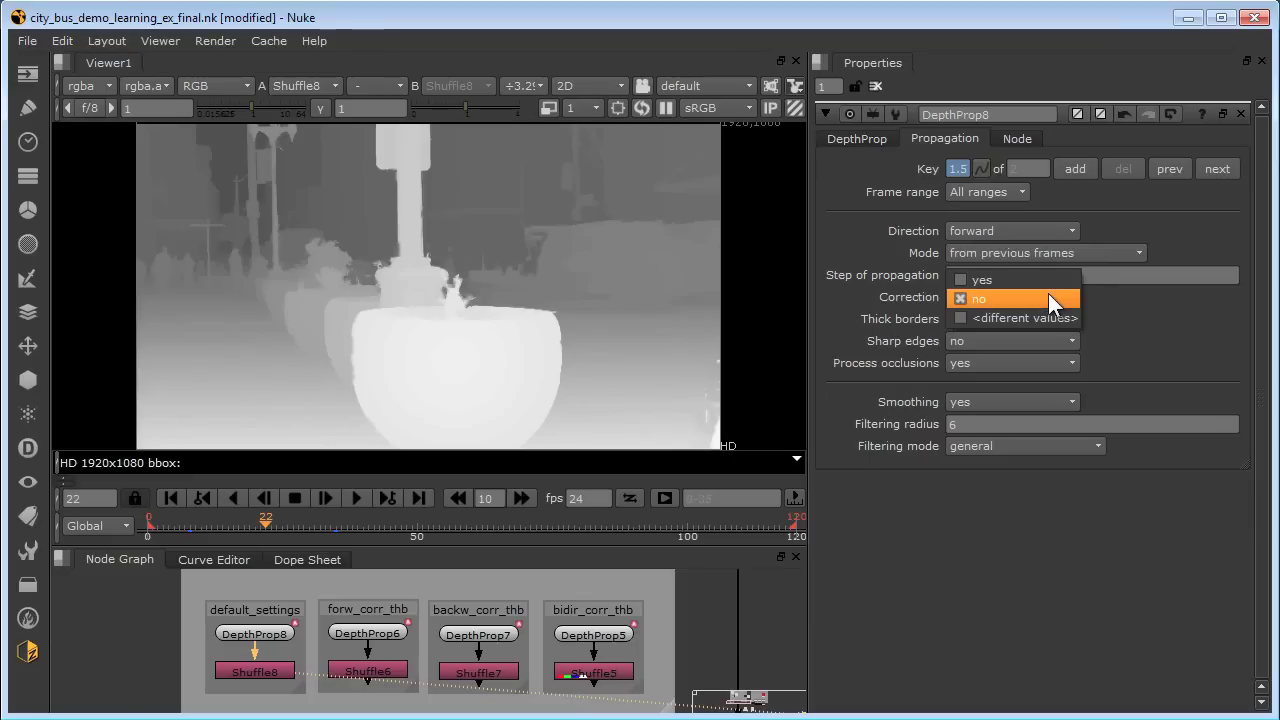
pyautogui.click(1101, 290)
pyautogui.click(1042, 304)
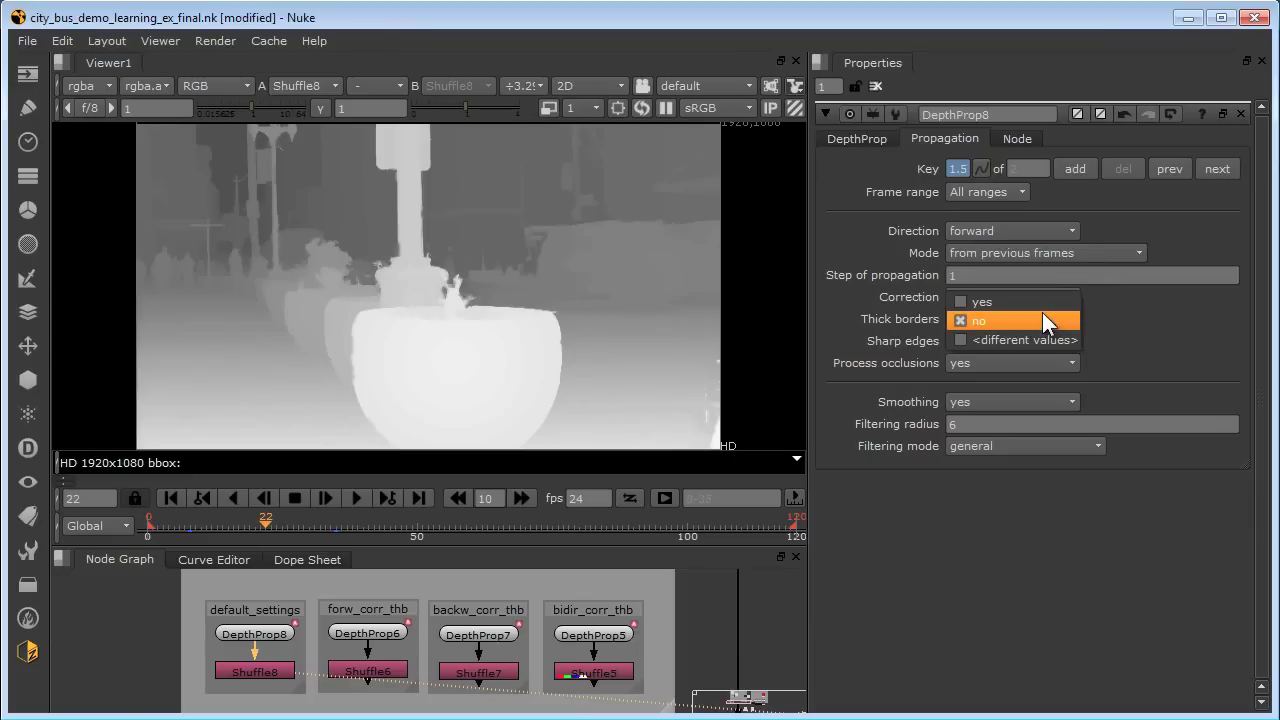
pyautogui.click(1109, 309)
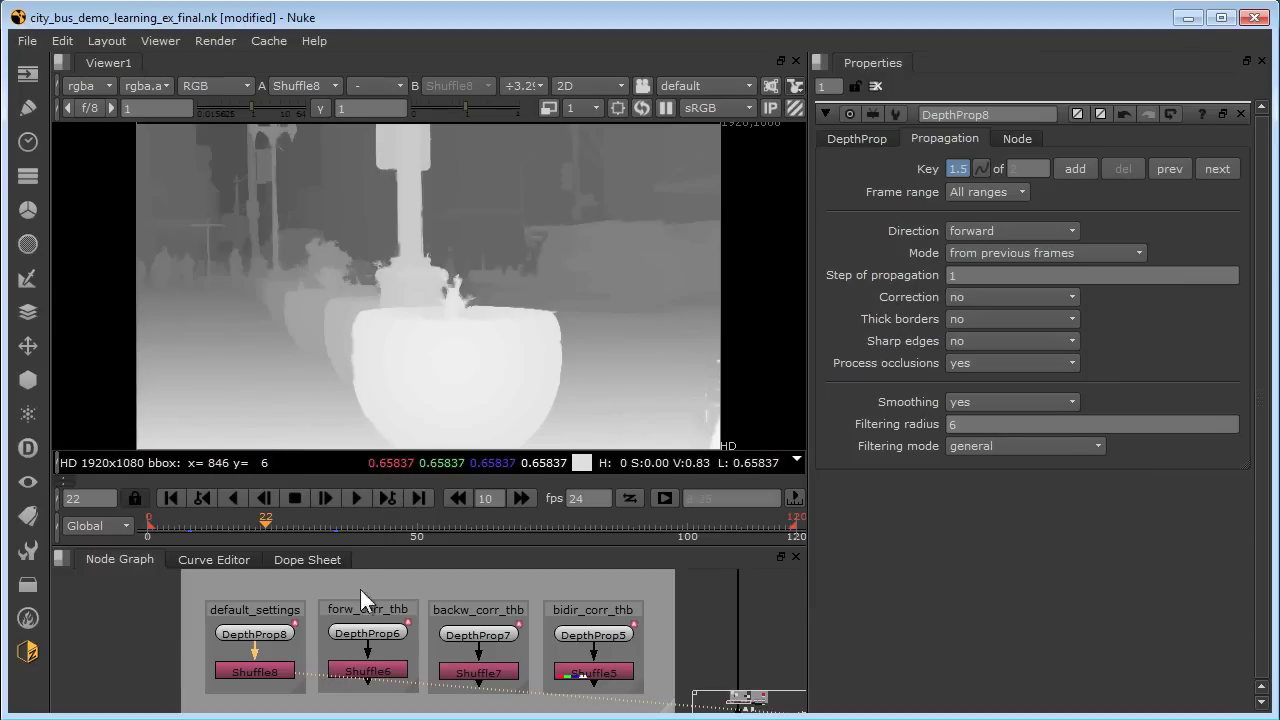
# Show DepthProp6's settings and view Shuffle6's depth map, flipping against Shuffle8 to compare
pyautogui.click(360, 632)
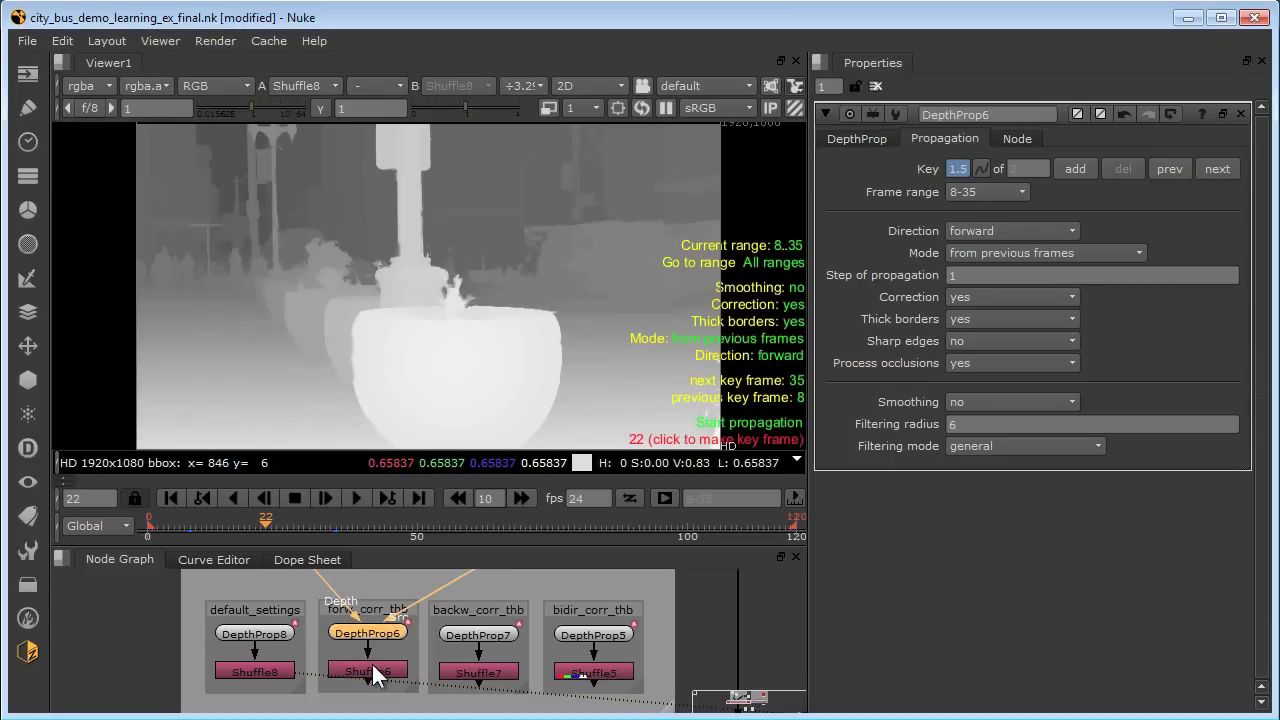
pyautogui.click(376, 671)
pyautogui.press('1')
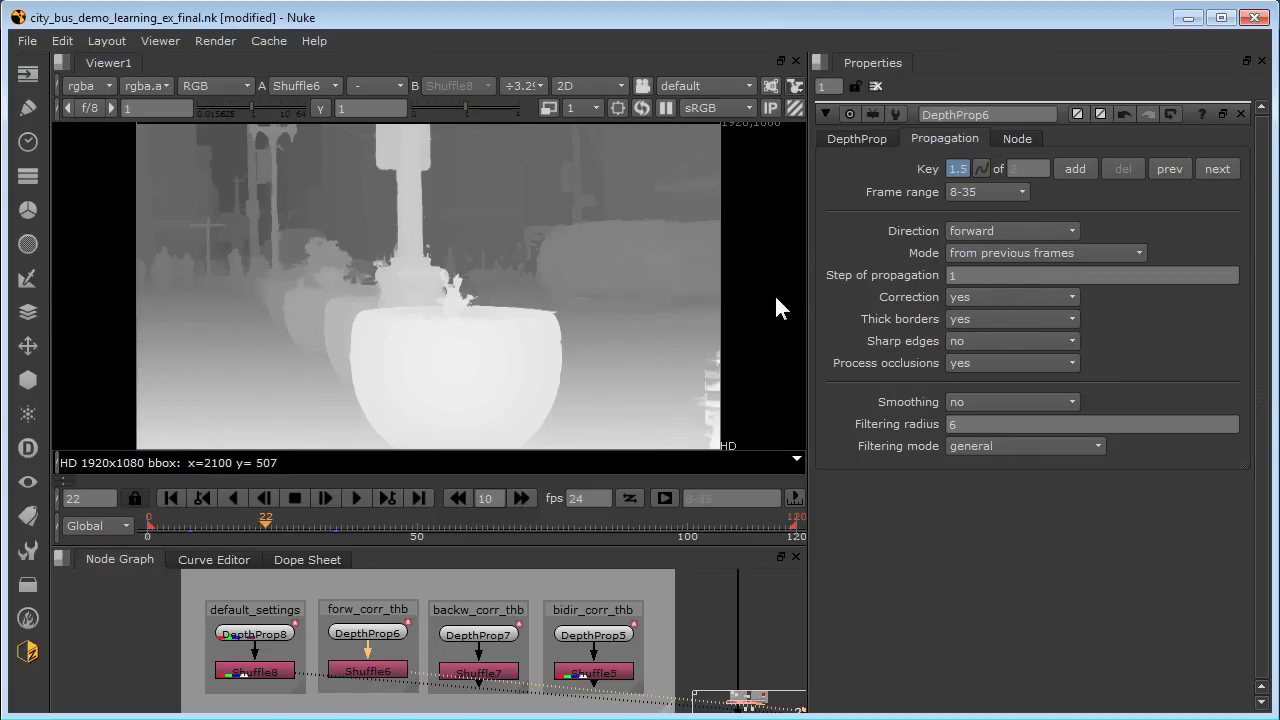
pyautogui.press('2')
pyautogui.press('1')
pyautogui.press('2')
pyautogui.press('1')
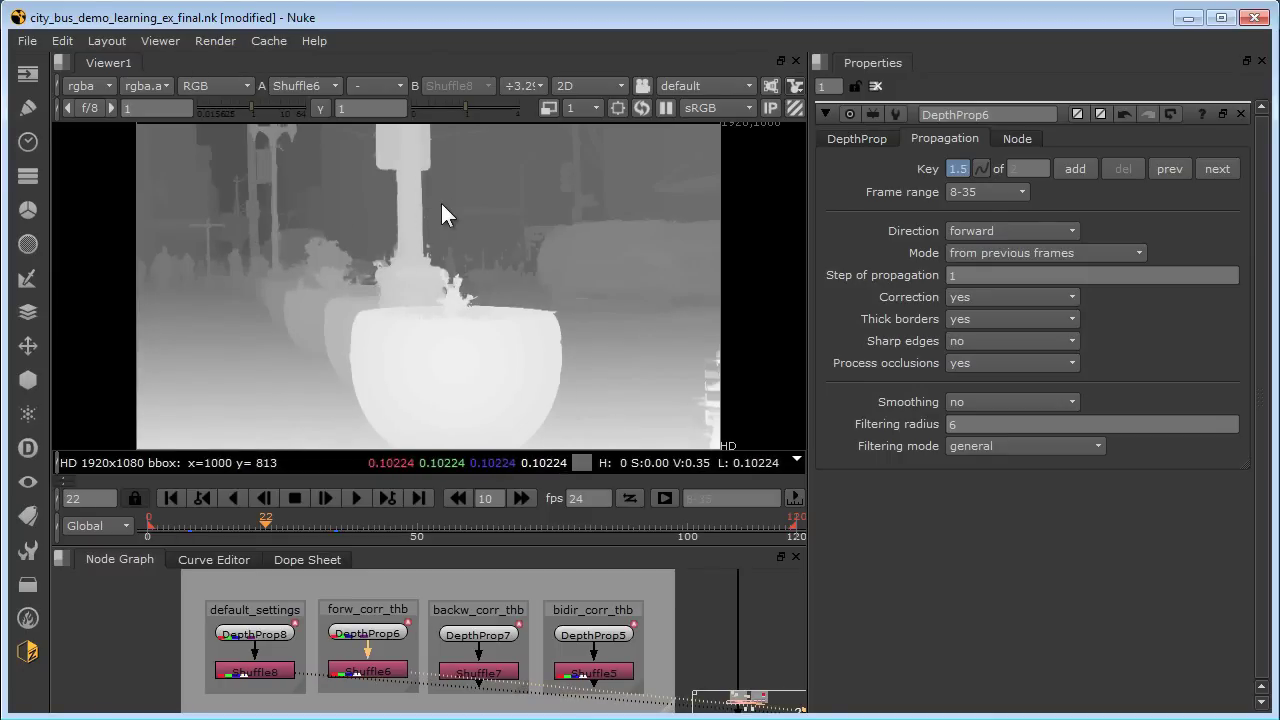
# Open DepthProp7's settings and flip the viewer between backw_corr_thb and default_settings depth maps
pyautogui.doubleClick(479, 635)
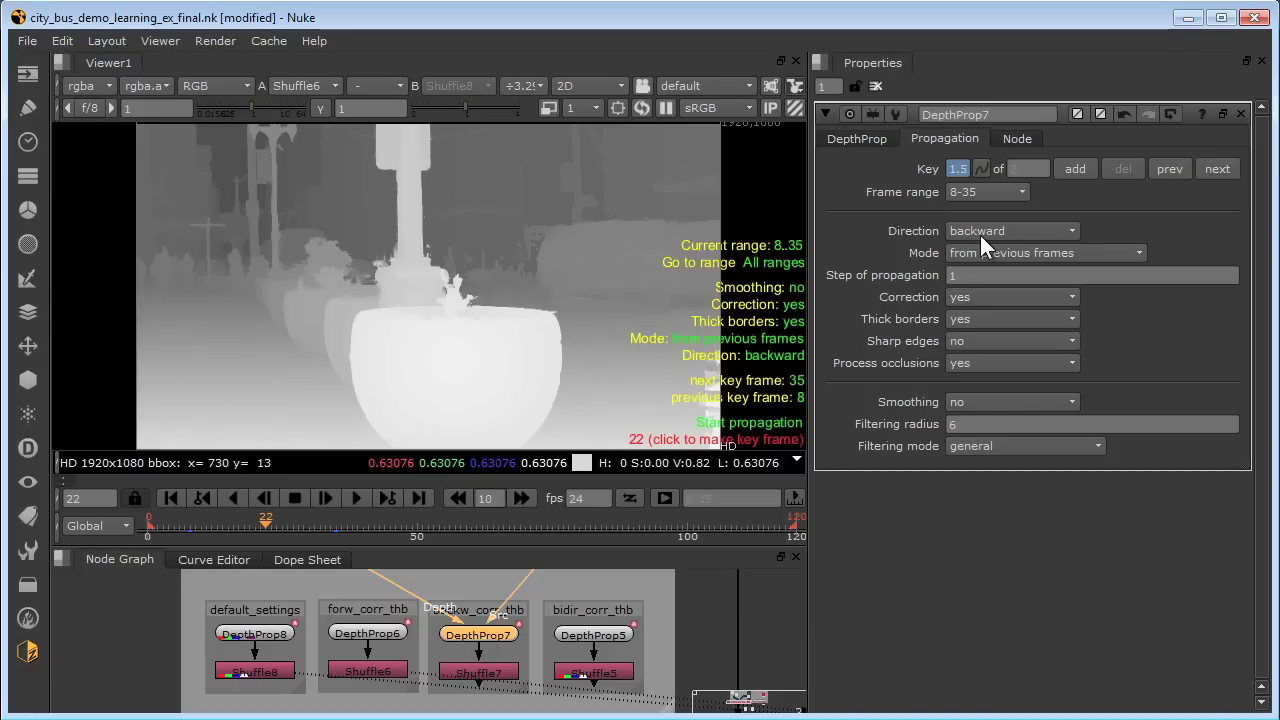
pyautogui.click(487, 673)
pyautogui.click(500, 690)
pyautogui.press('1')
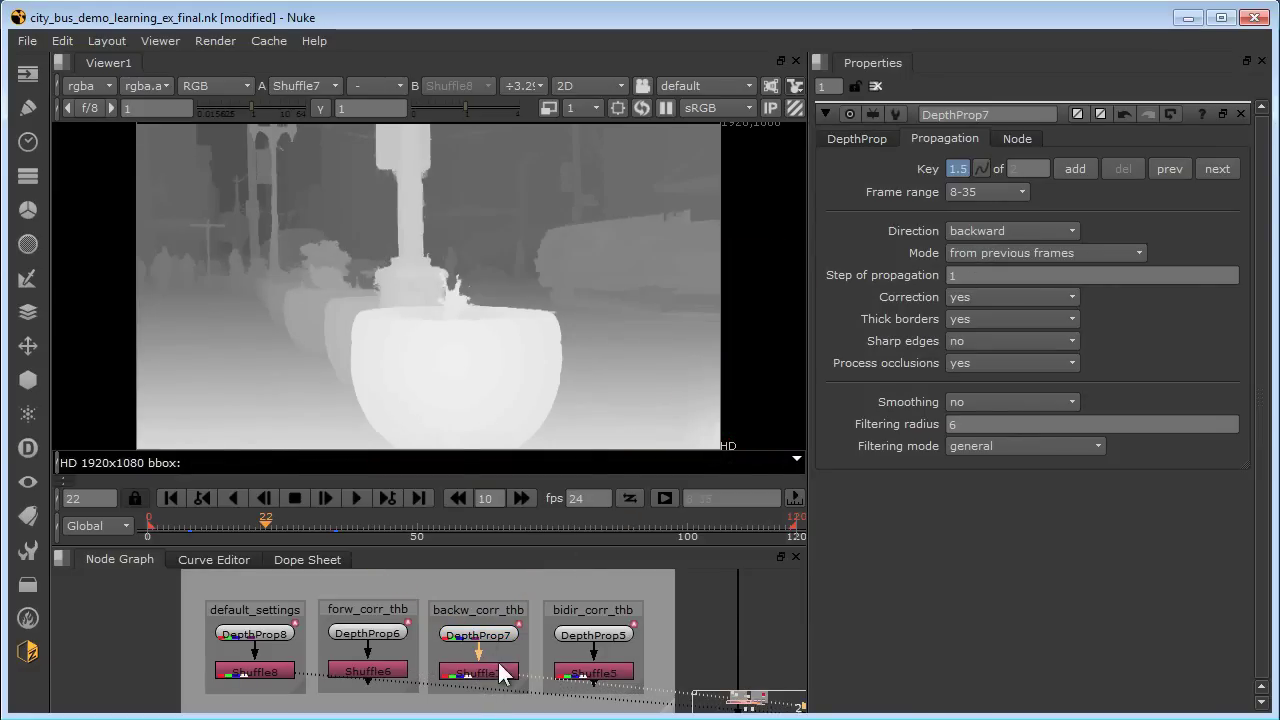
pyautogui.press('3')
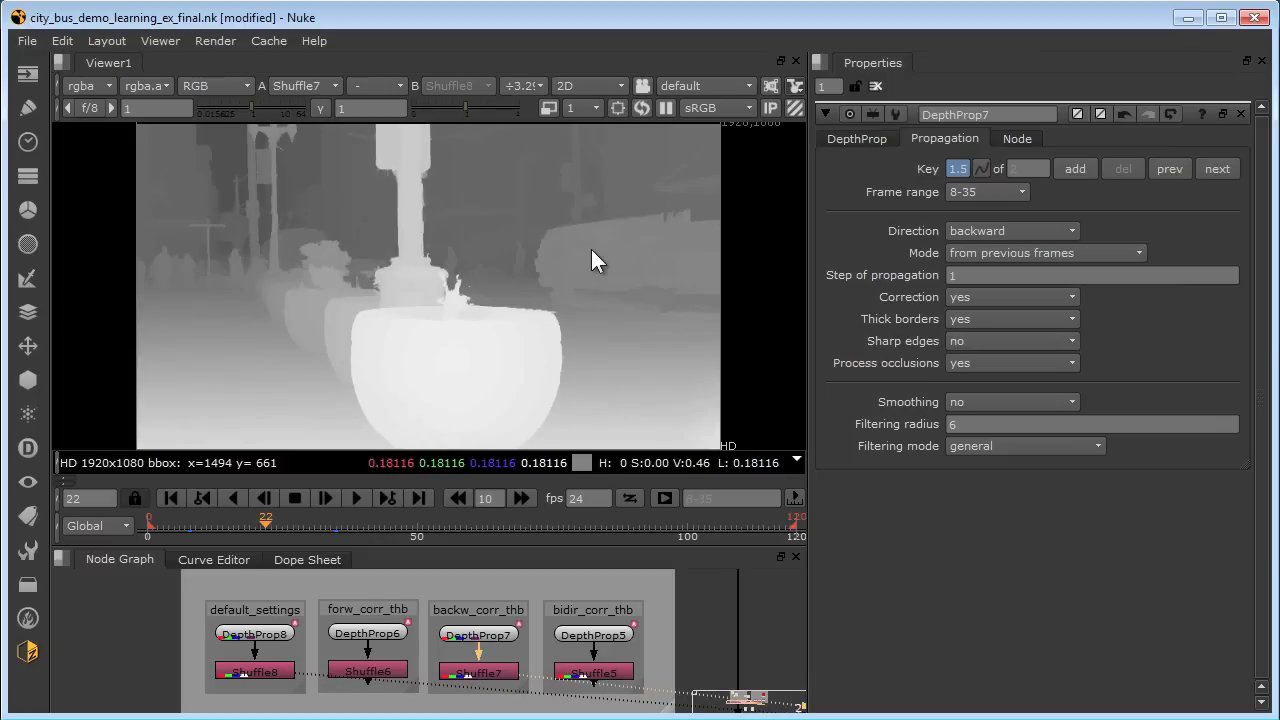
pyautogui.press('1')
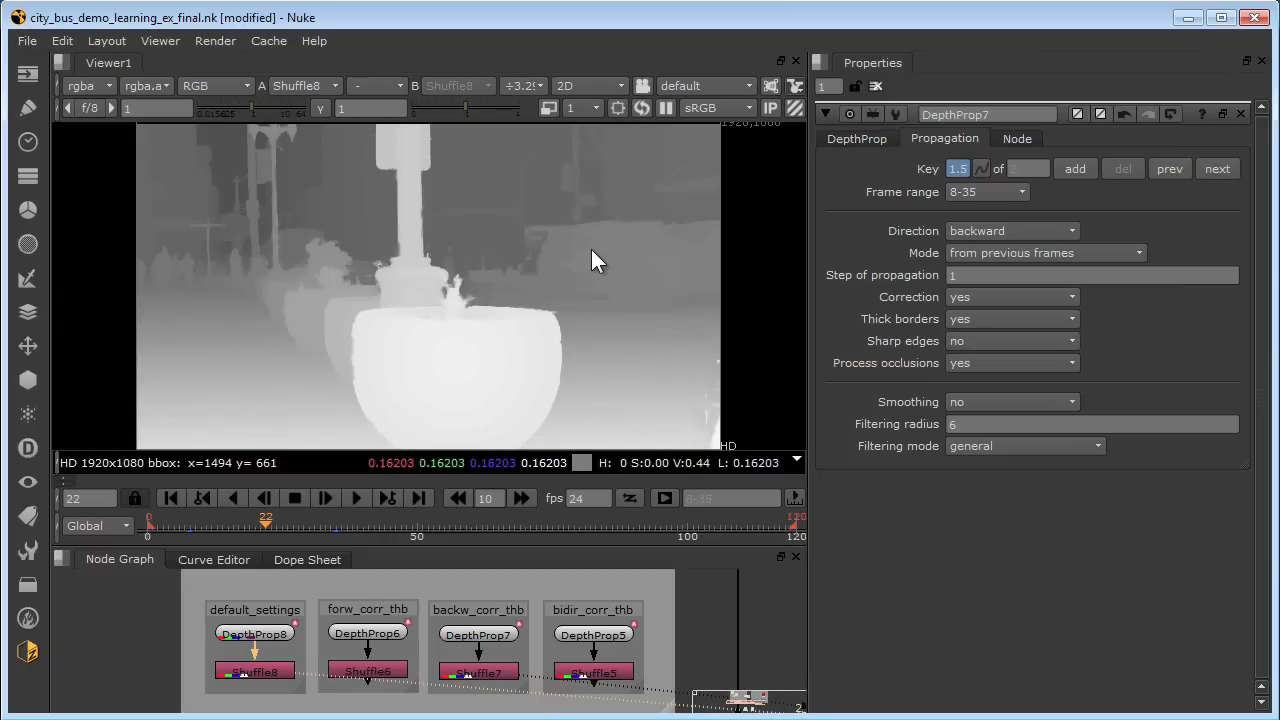
pyautogui.press('3')
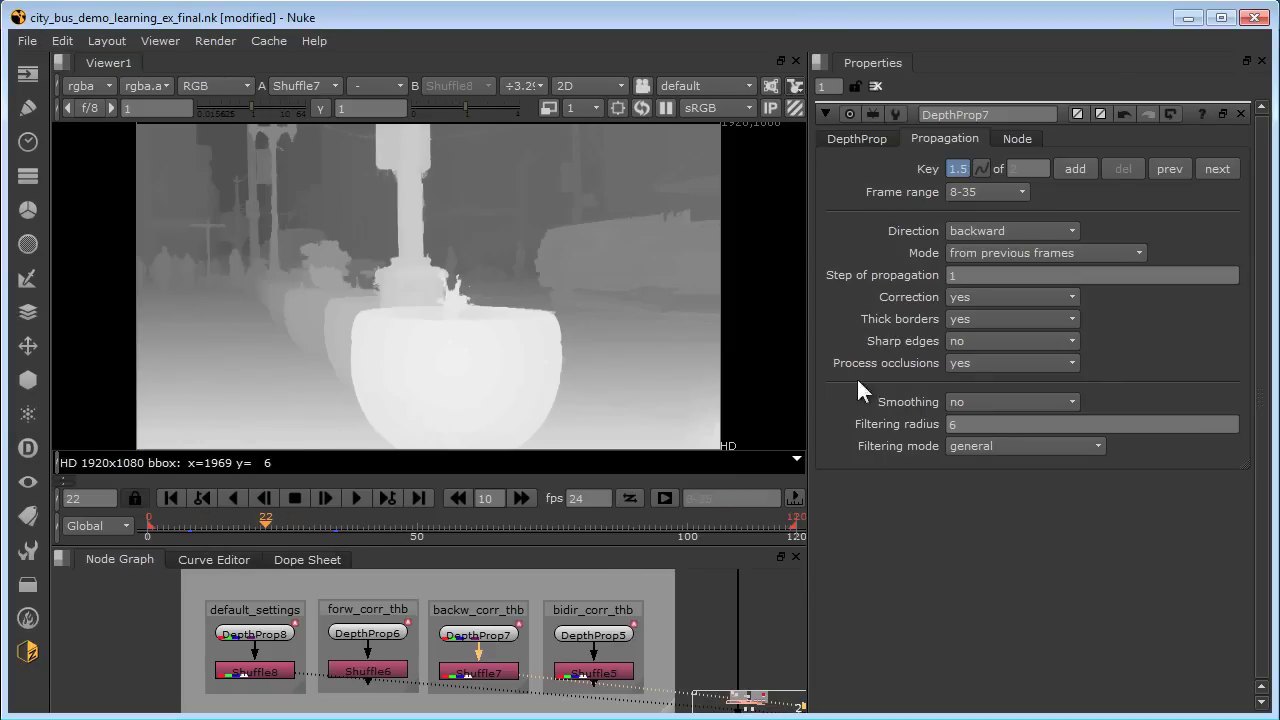
# Review DepthProp7's DepthProp and Propagation tabs, keeping Direction set to backward
pyautogui.click(857, 139)
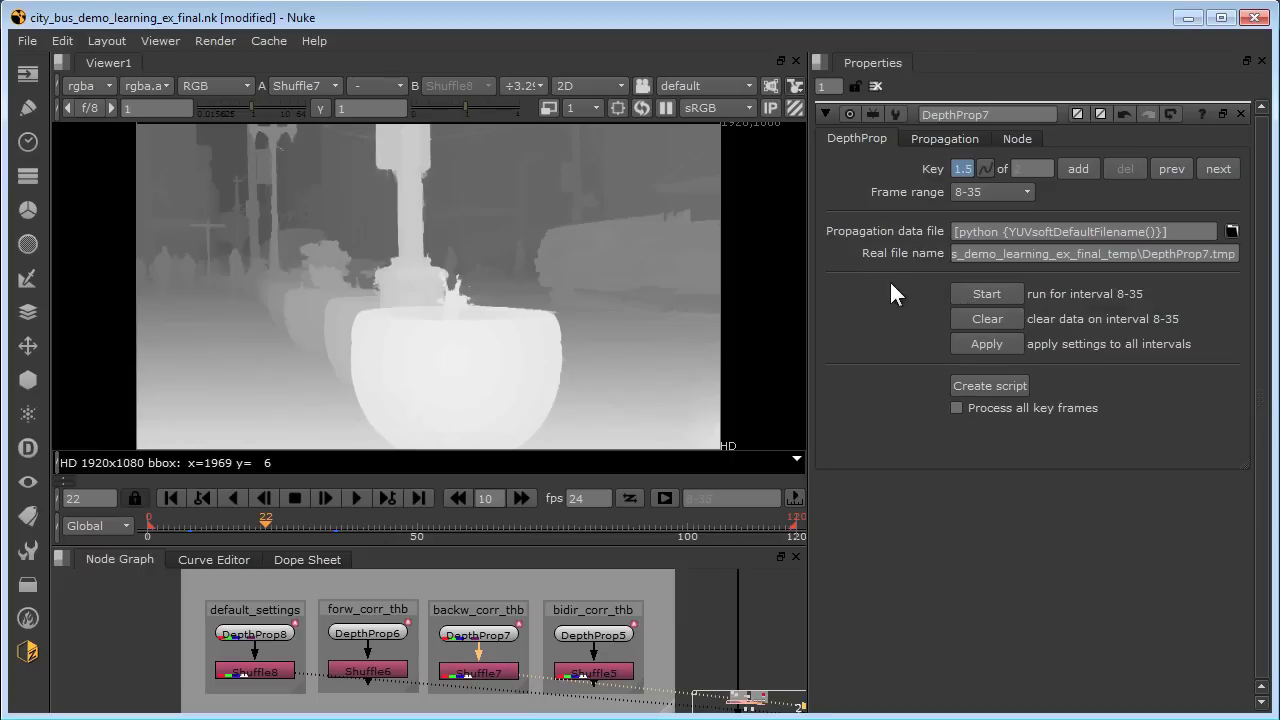
pyautogui.click(942, 141)
pyautogui.click(1022, 230)
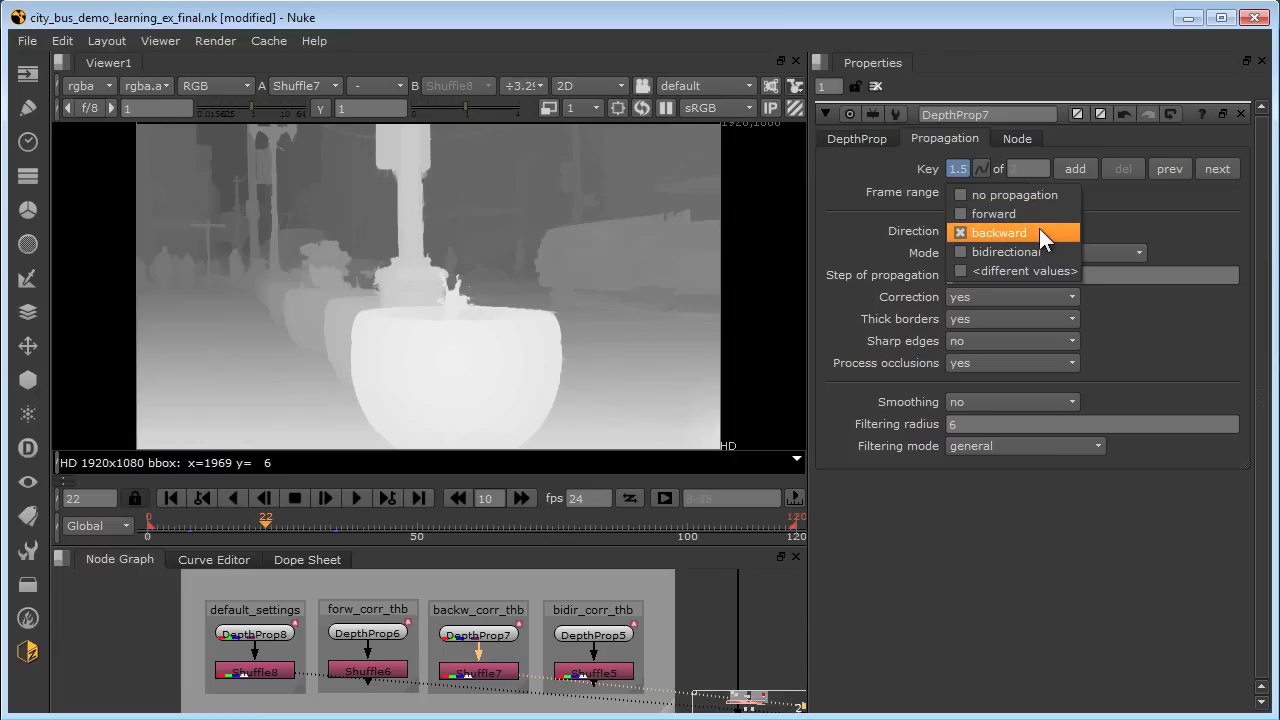
pyautogui.click(1039, 232)
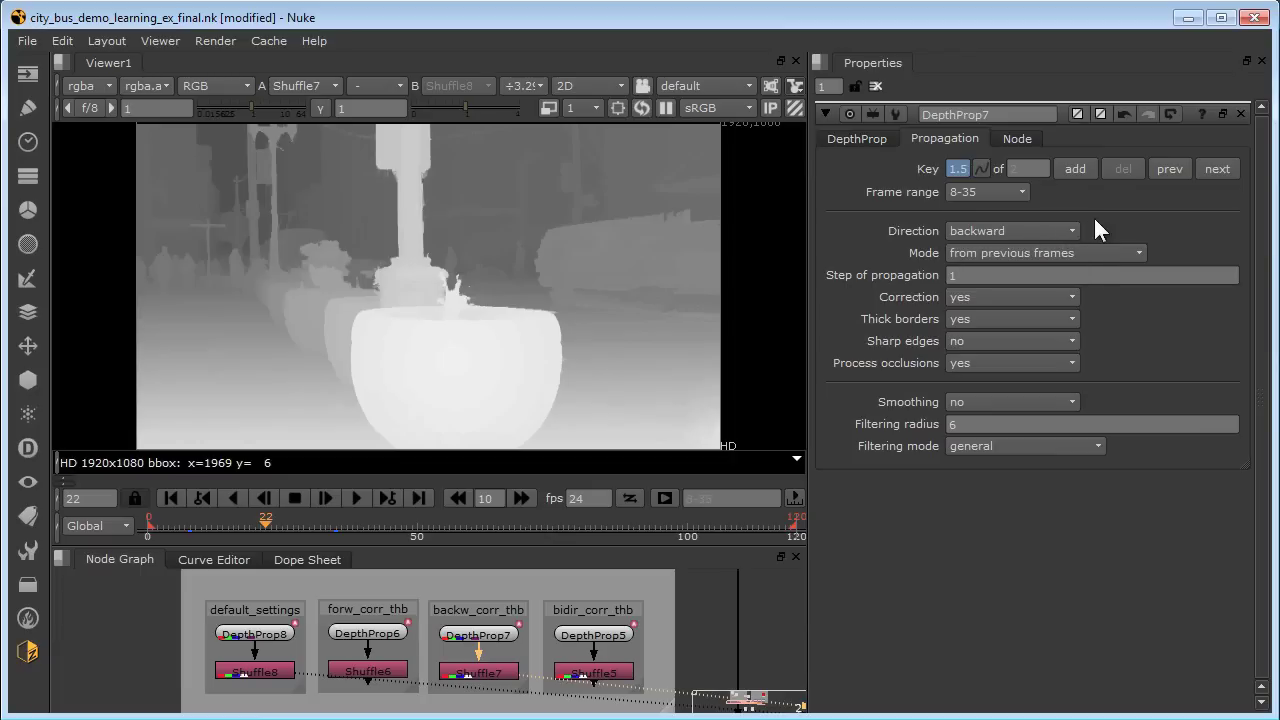
# Open DepthProp5's settings, view Shuffle5, and keep its direction bidirectional
pyautogui.doubleClick(590, 635)
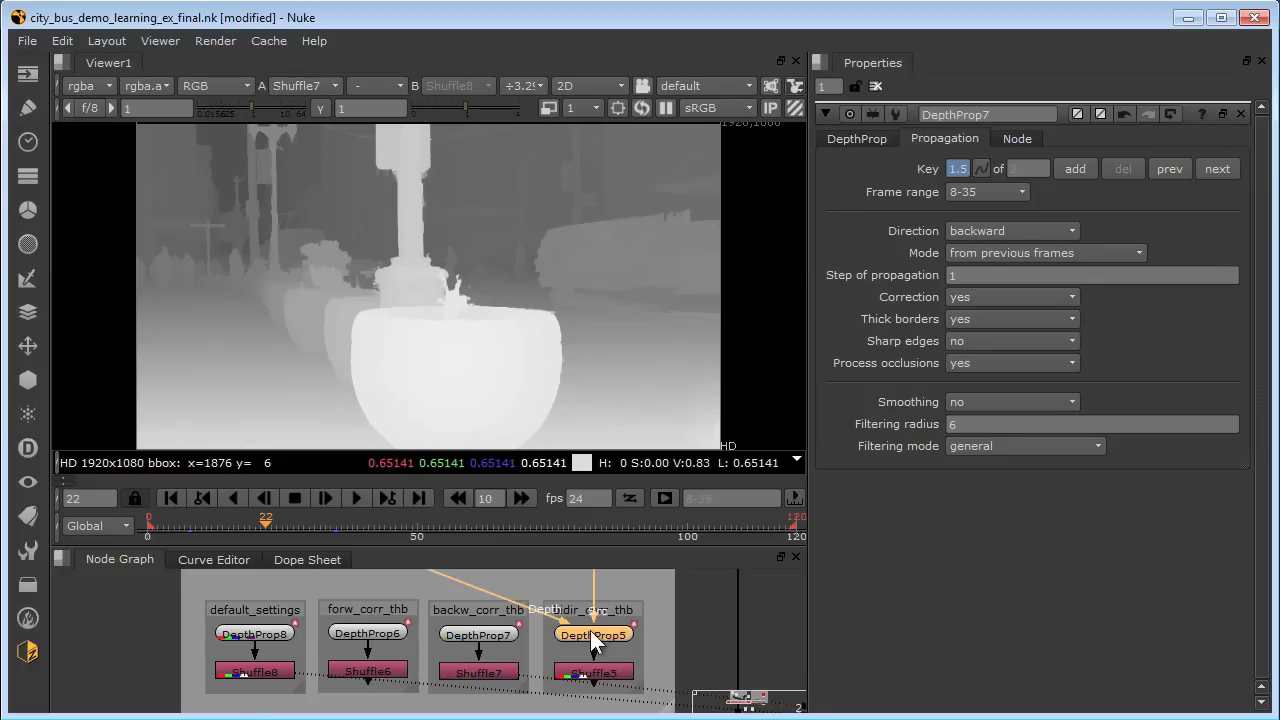
pyautogui.click(604, 673)
pyautogui.press('1')
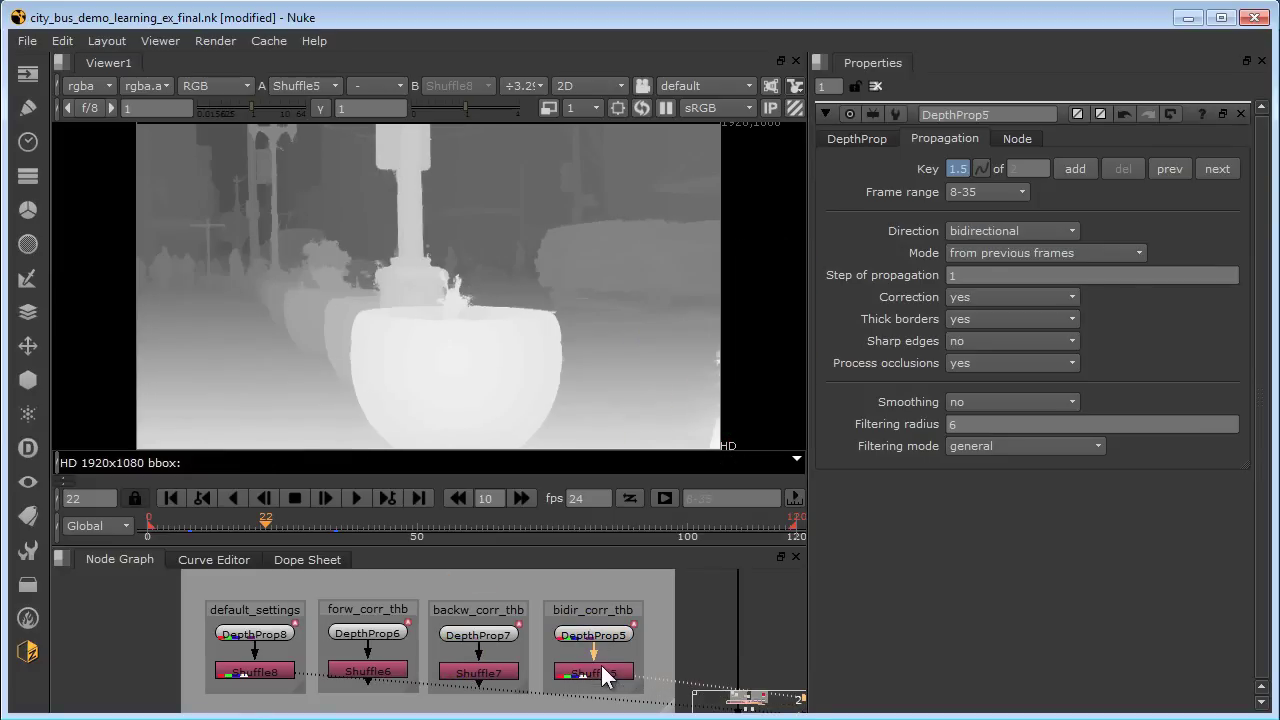
pyautogui.click(1044, 234)
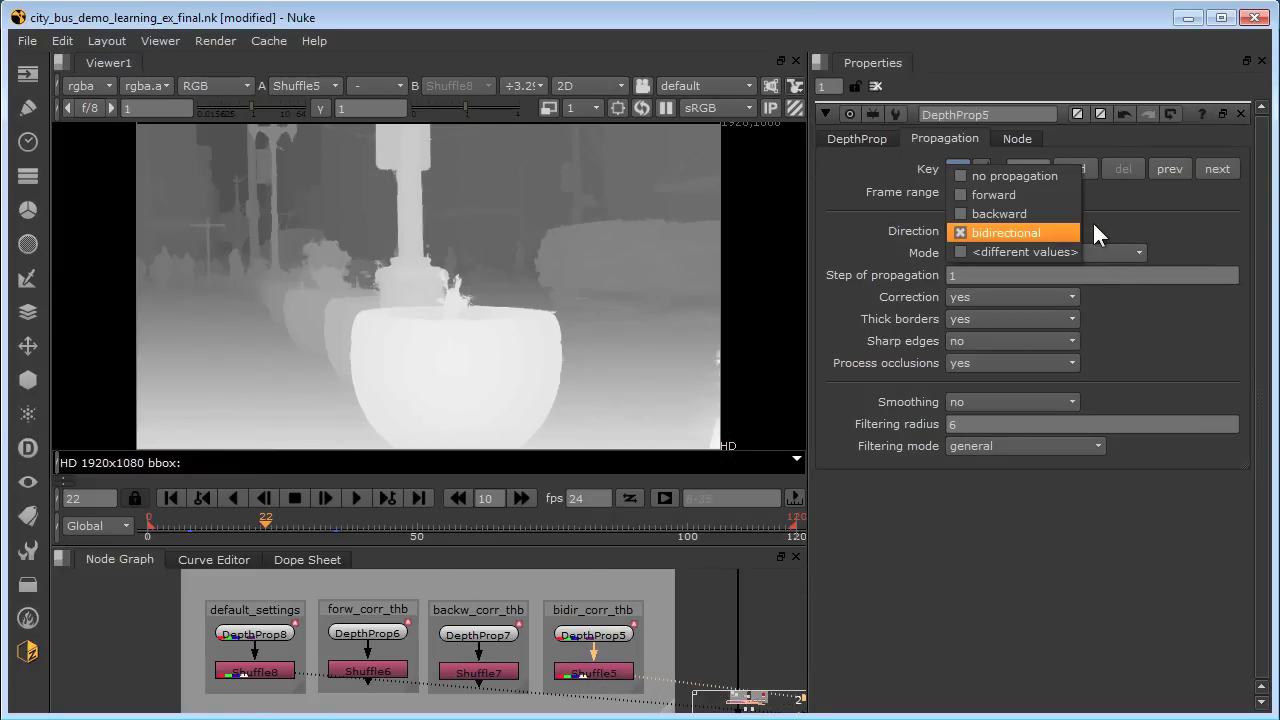
pyautogui.click(1094, 226)
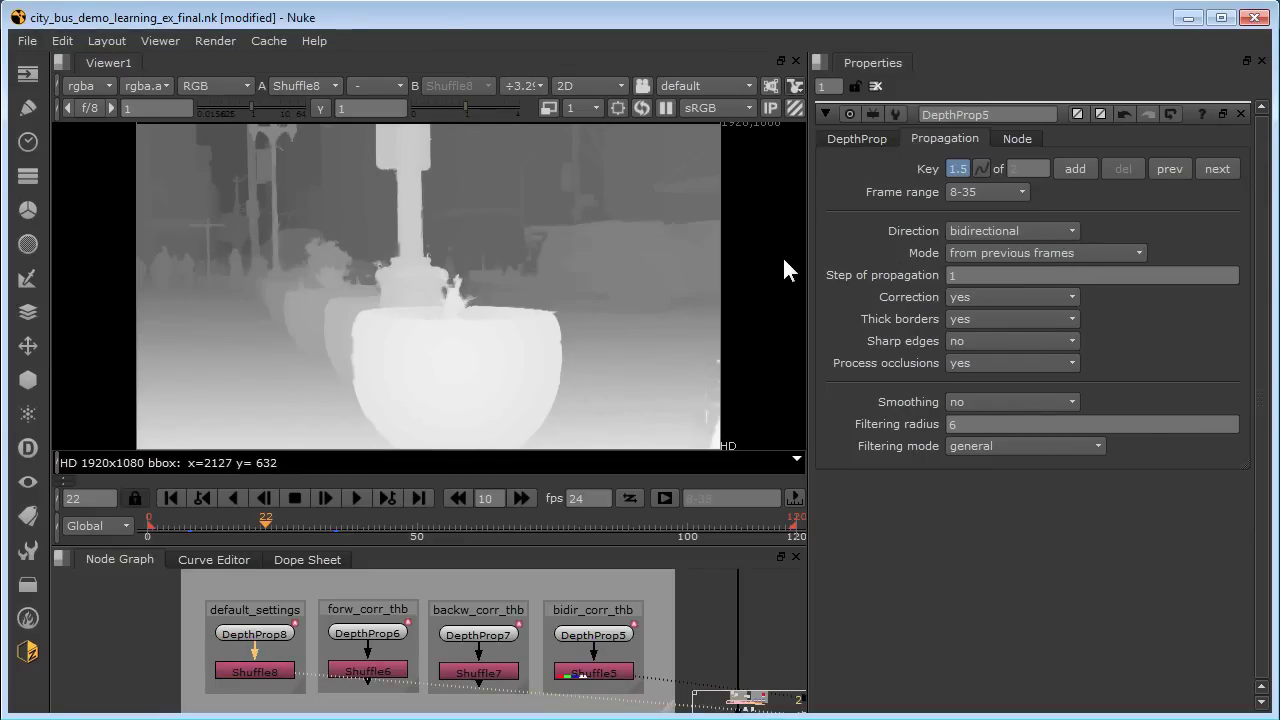
# Compare the bidir_corr_thb depth map with default_settings, leaving the direction bidirectional
pyautogui.press('4')
pyautogui.press('1')
pyautogui.press('4')
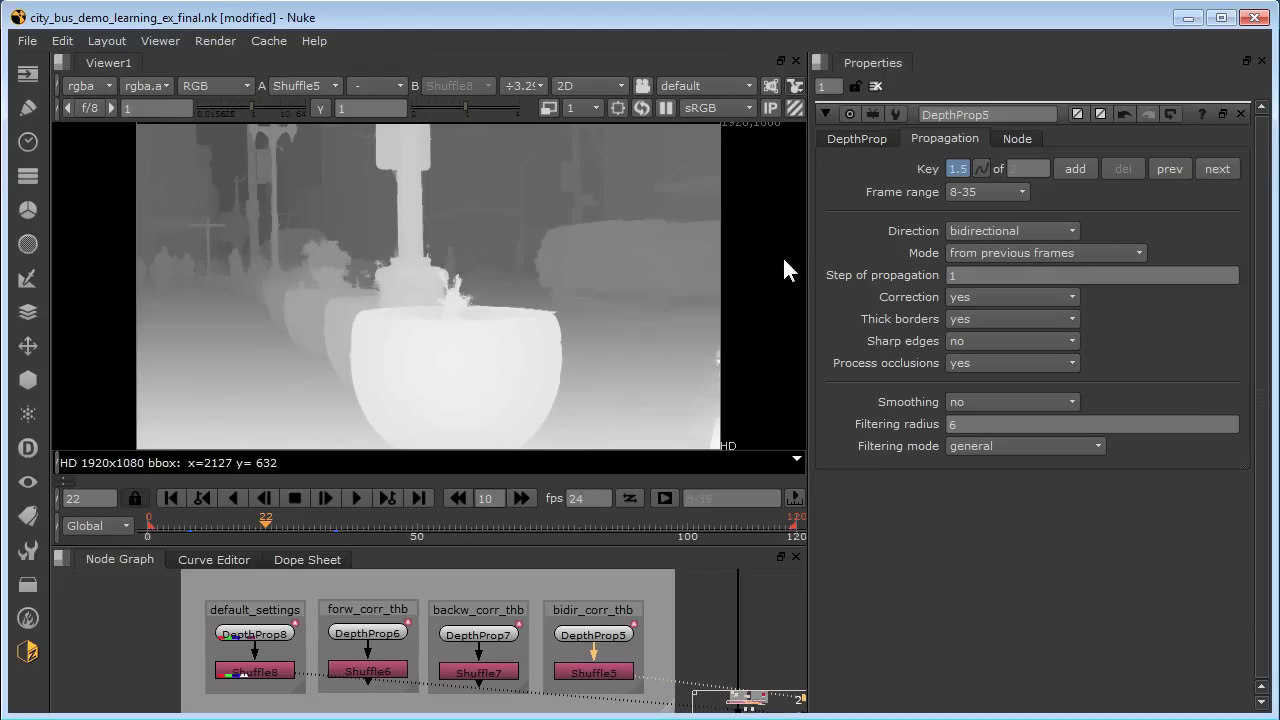
pyautogui.press('1')
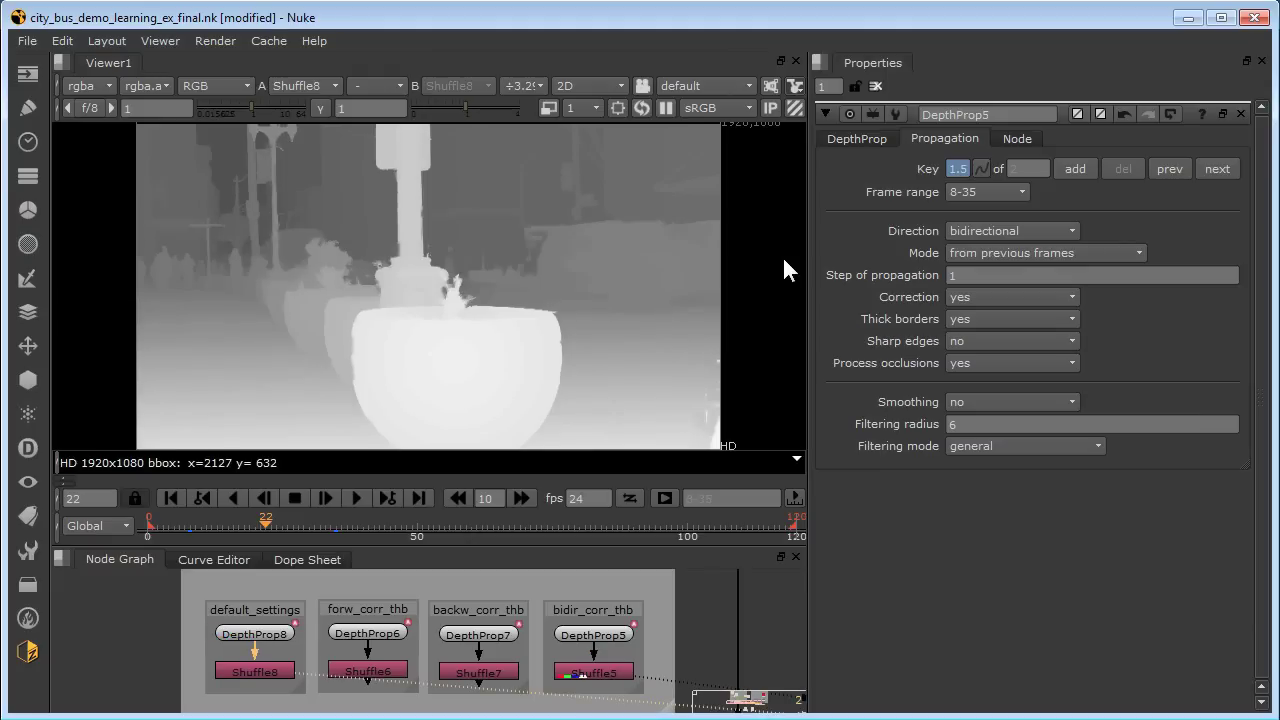
pyautogui.press('4')
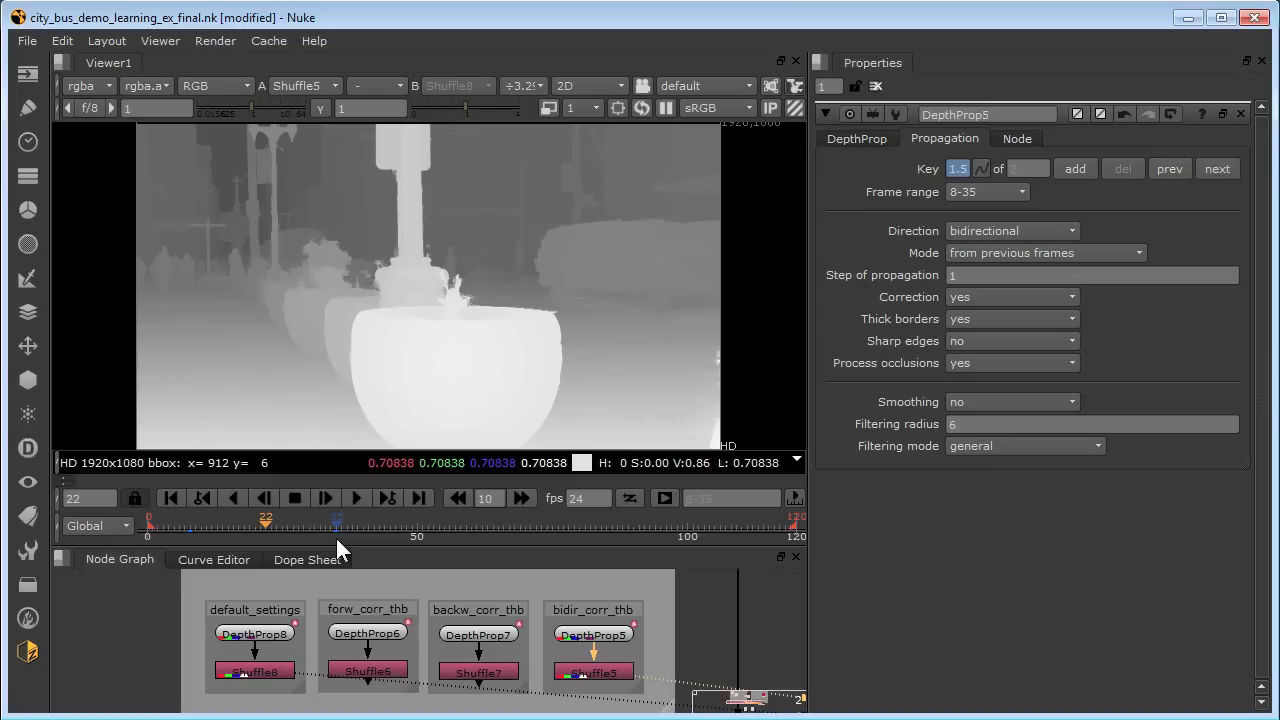
pyautogui.click(1020, 230)
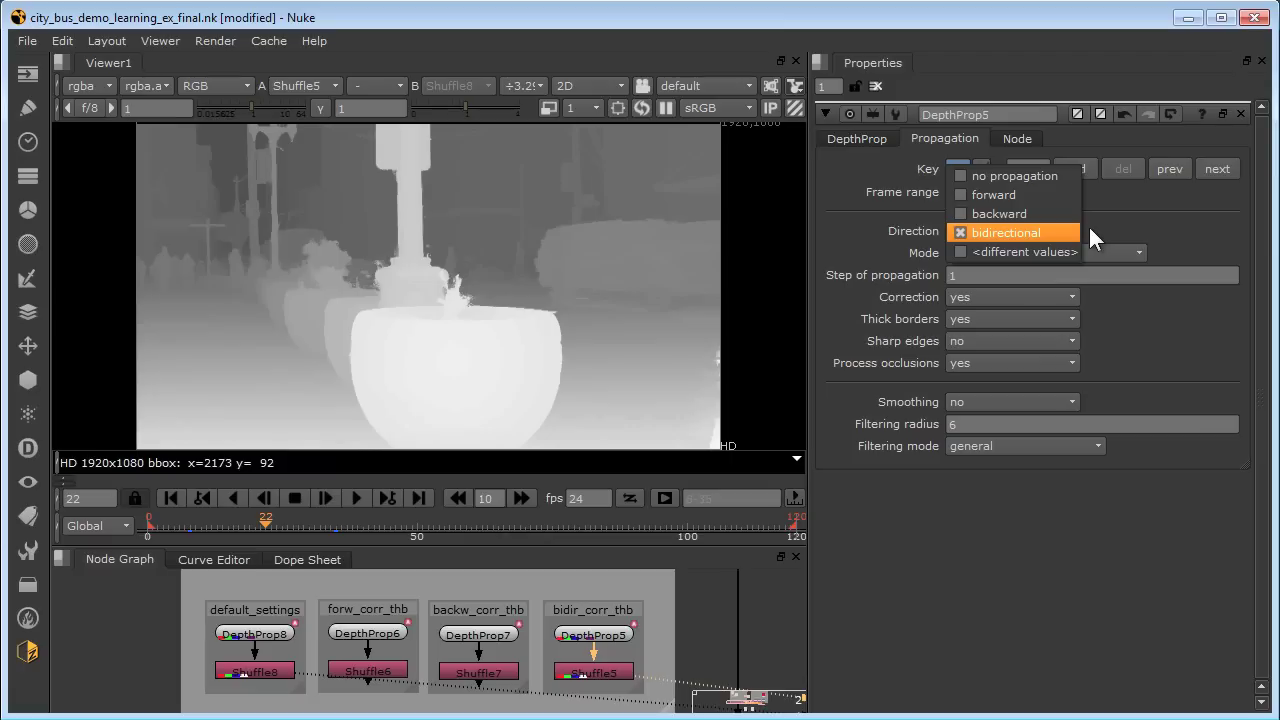
pyautogui.click(1090, 229)
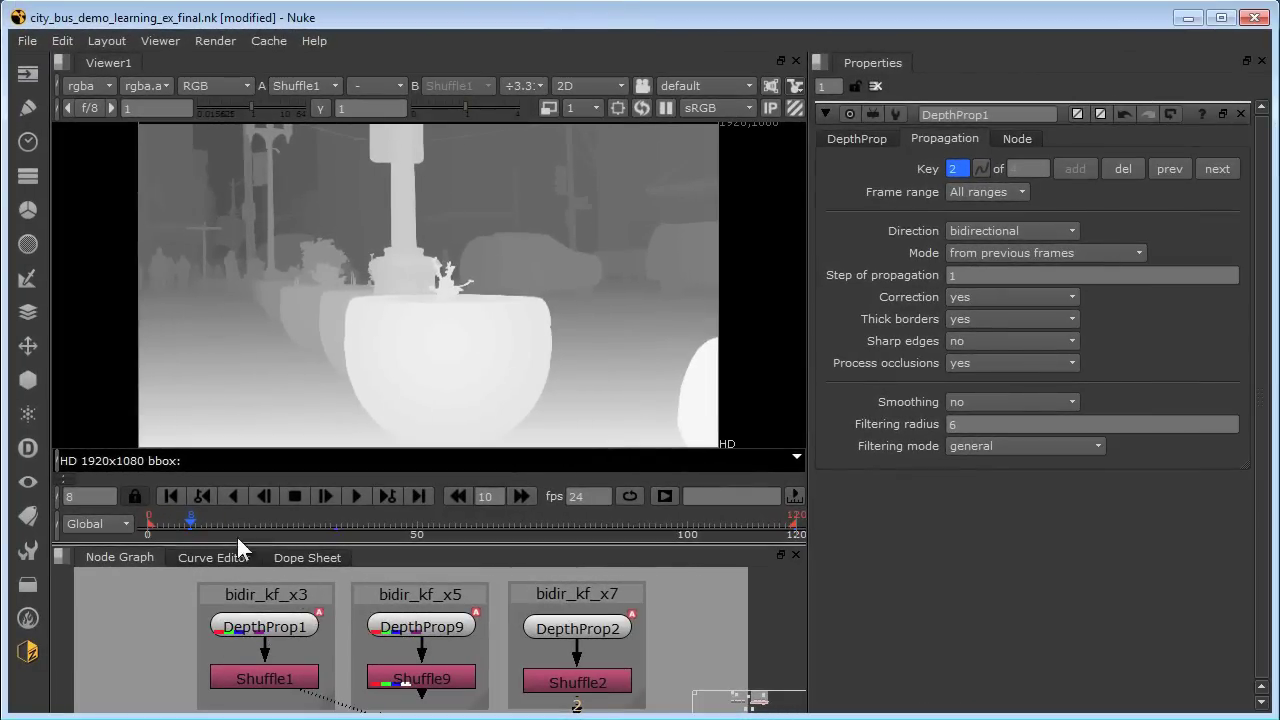
# Step through DepthProp1's next two keyframes, then go to frame 77
pyautogui.click(386, 494)
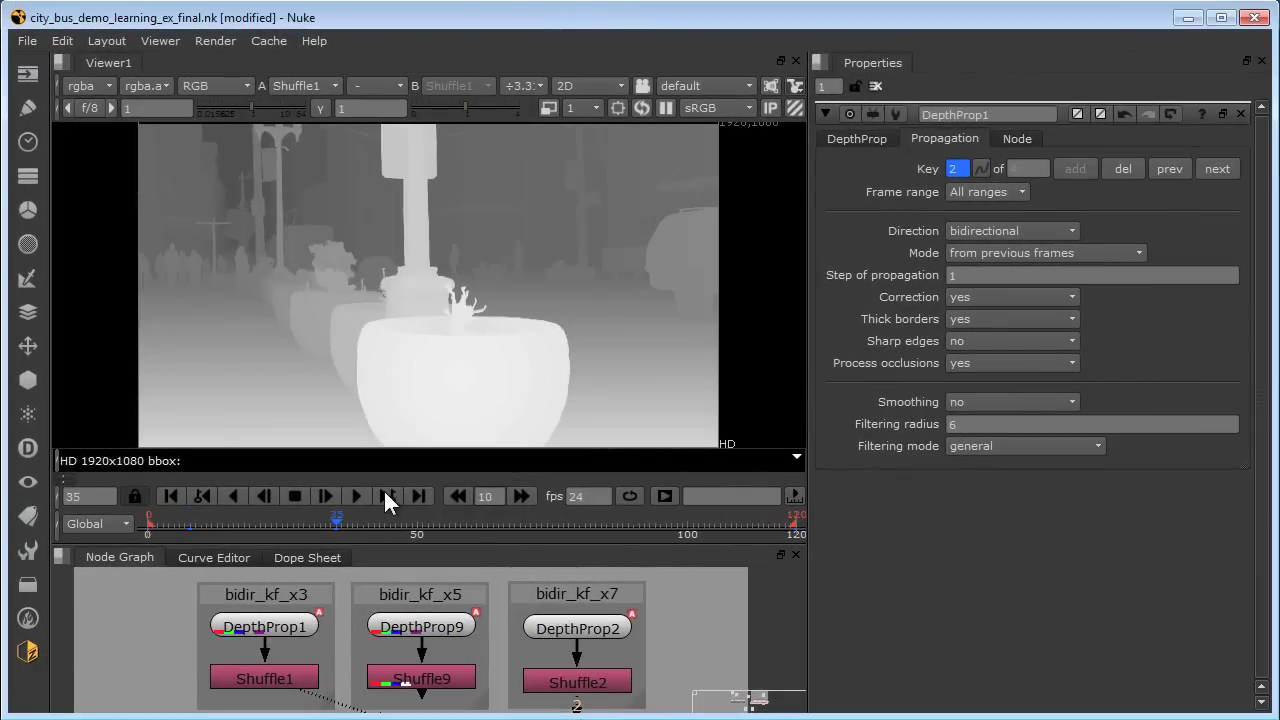
pyautogui.click(386, 494)
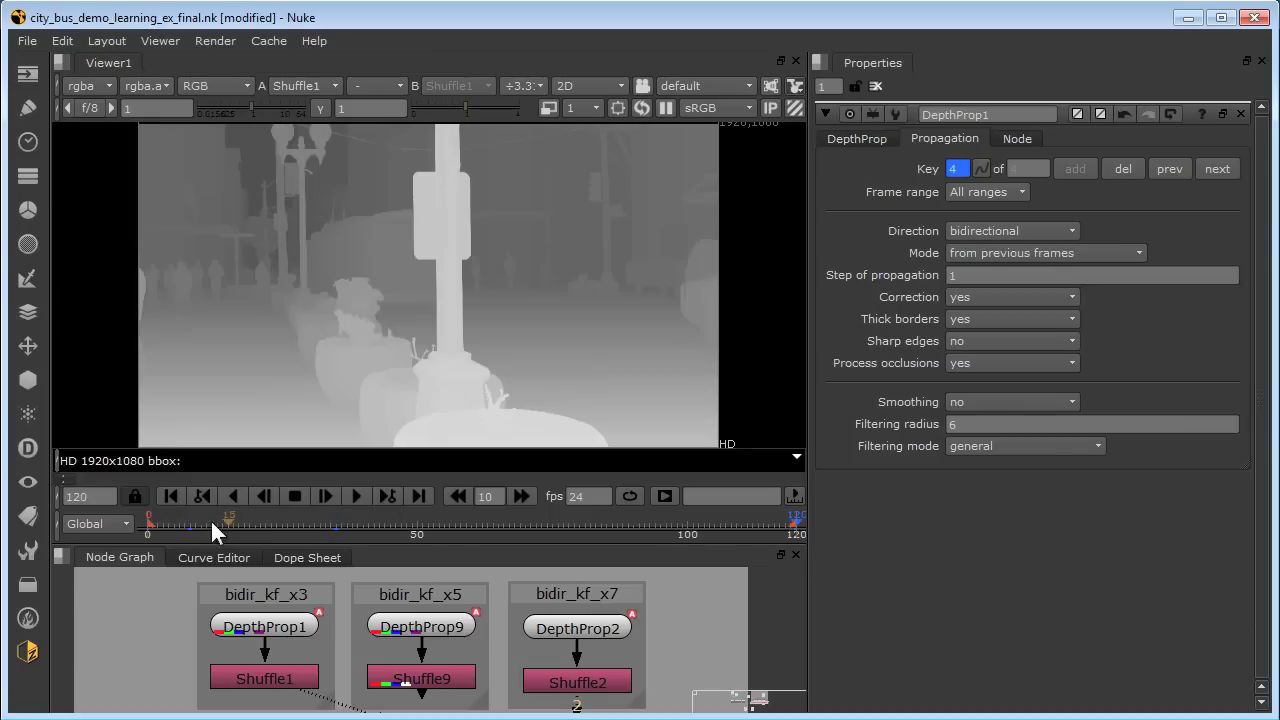
pyautogui.click(90, 497)
pyautogui.write('77')
pyautogui.press('Return')
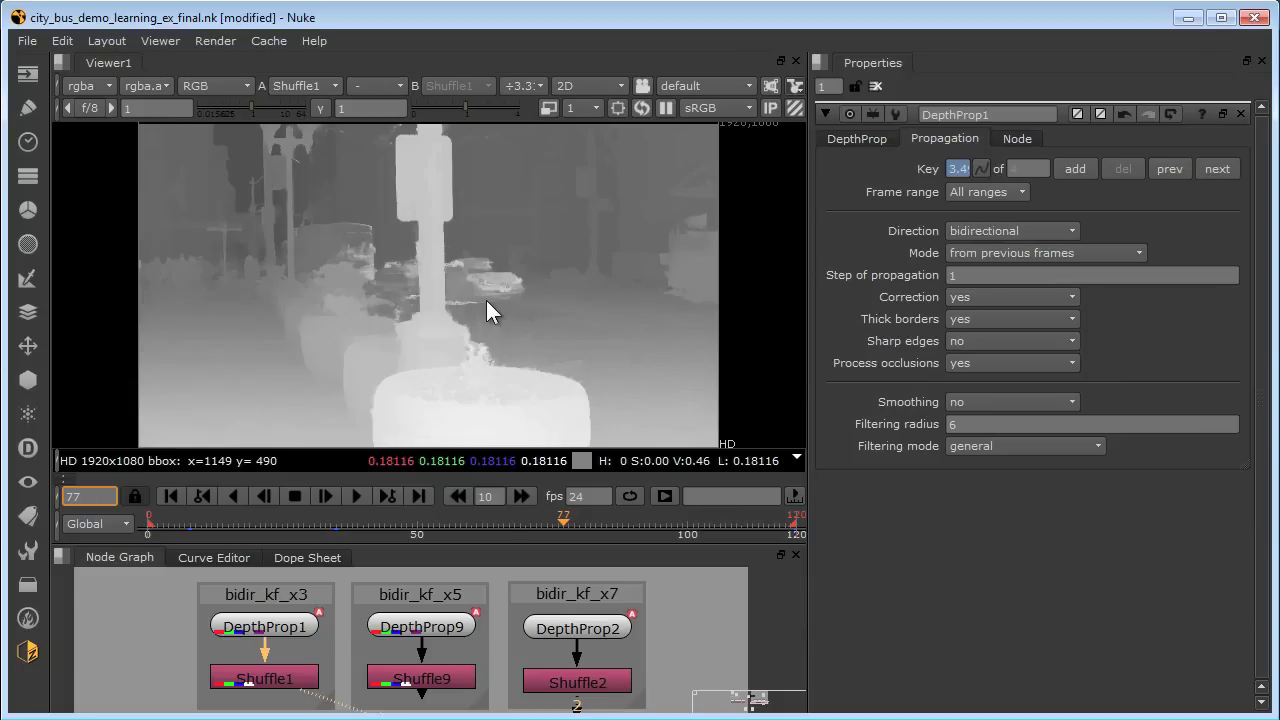
# Open DepthProp9's settings and view Shuffle9 at frame 77, toggling against Shuffle1
pyautogui.doubleClick(428, 630)
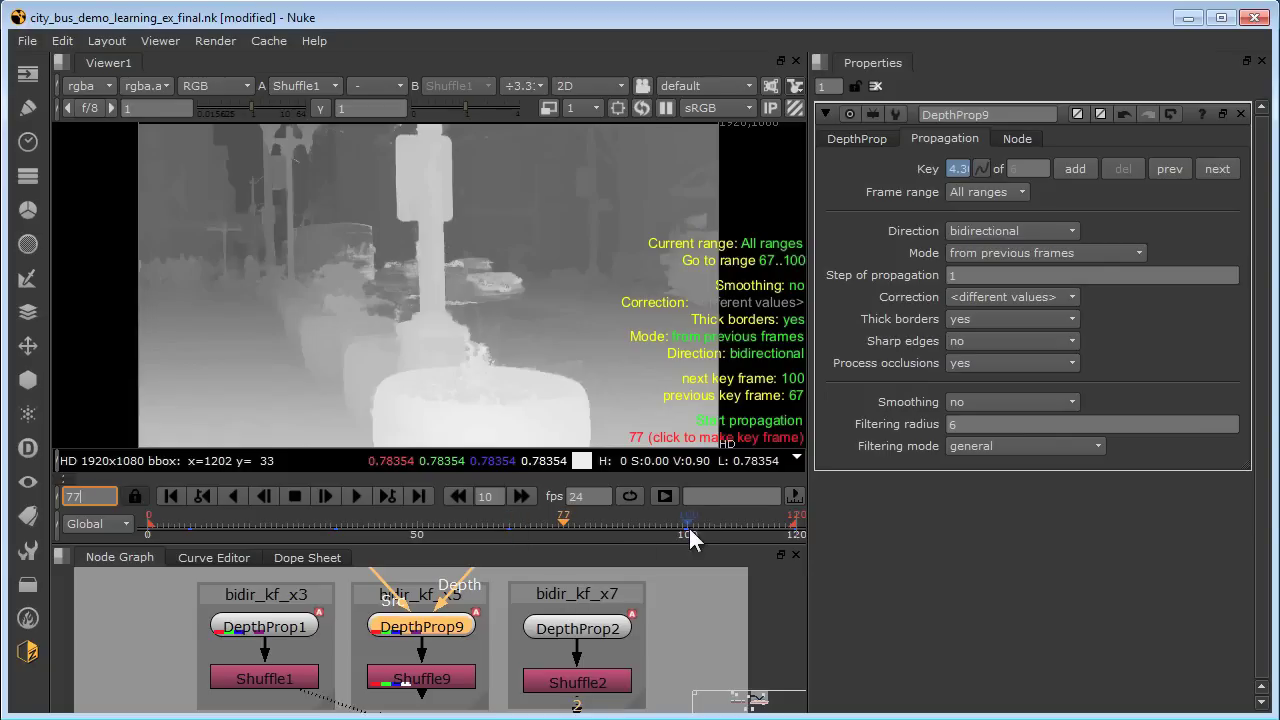
pyautogui.click(422, 685)
pyautogui.press('1')
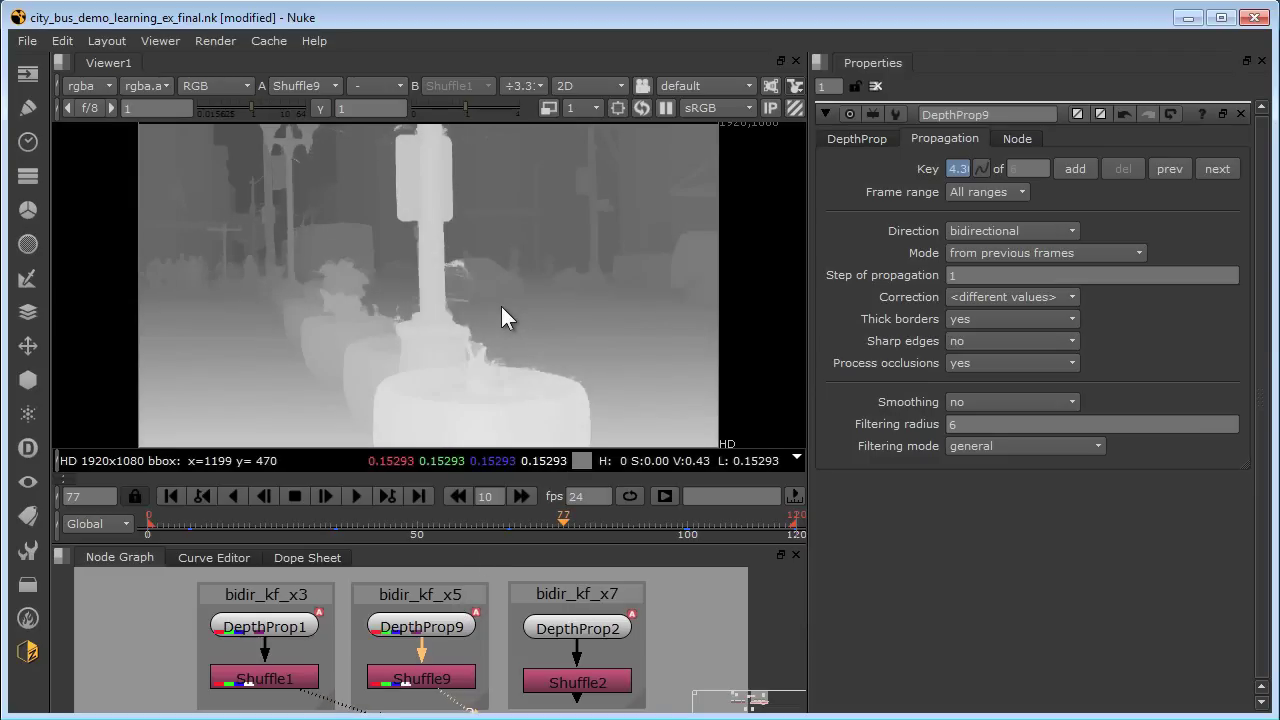
pyautogui.press('1')
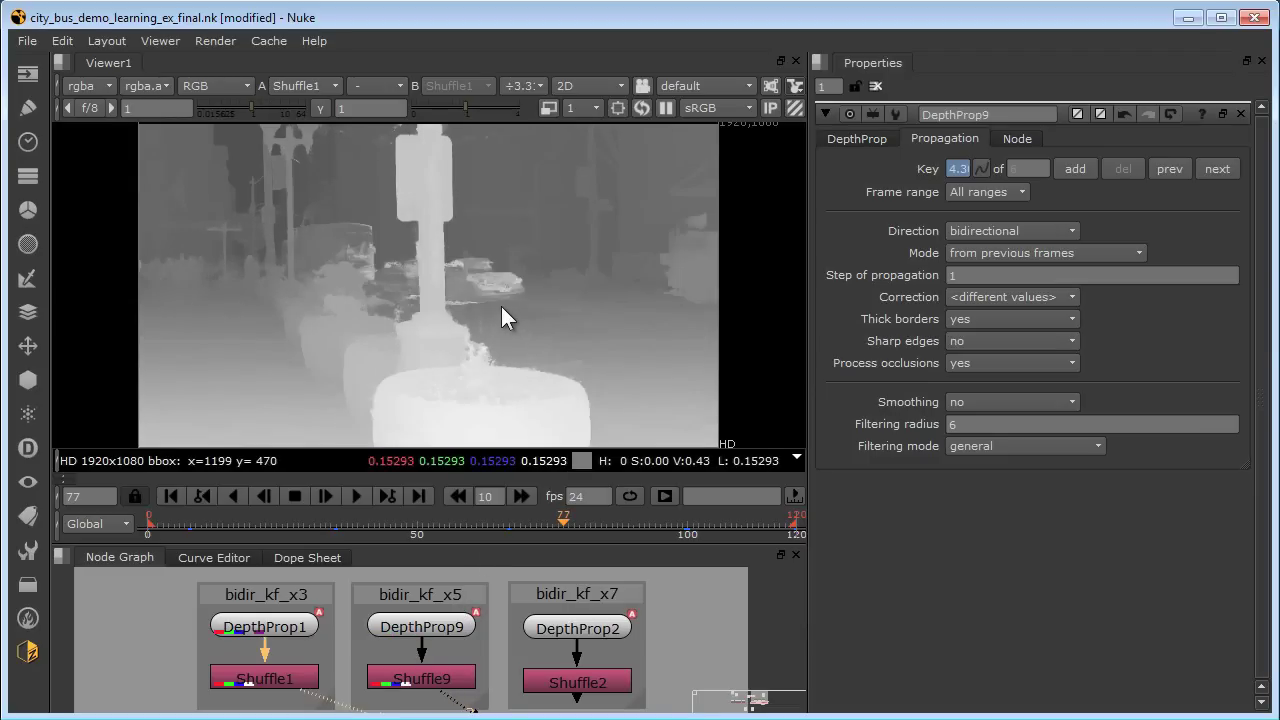
pyautogui.press('2')
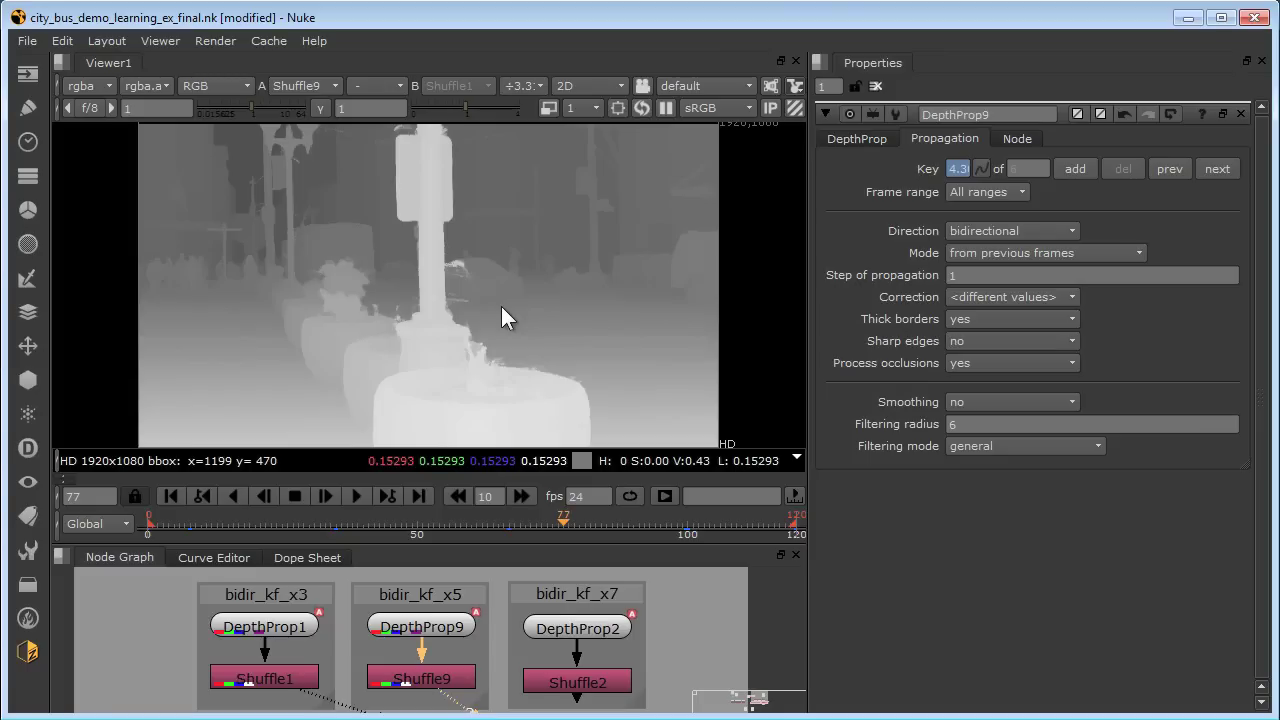
# Open DepthProp2's settings, view Shuffle2's bidir_kf_x7 depth map, then connect Shuffle9 for comparison
pyautogui.click(574, 626)
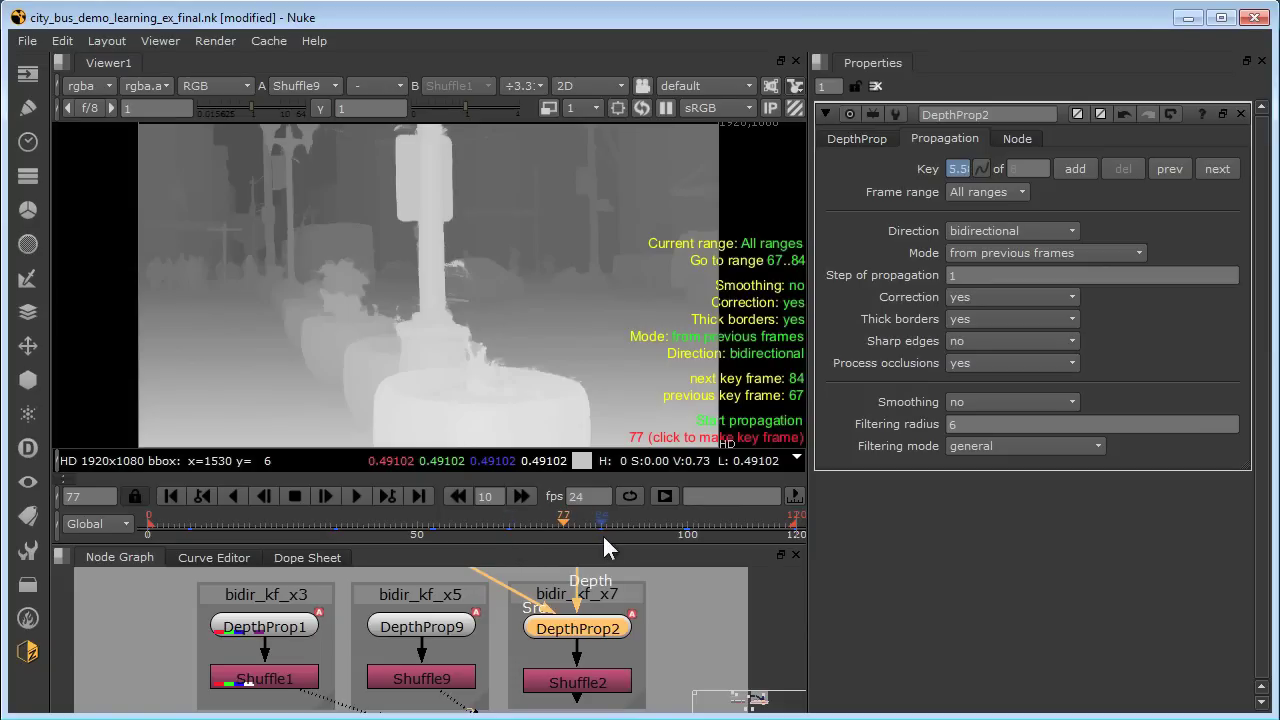
pyautogui.click(577, 683)
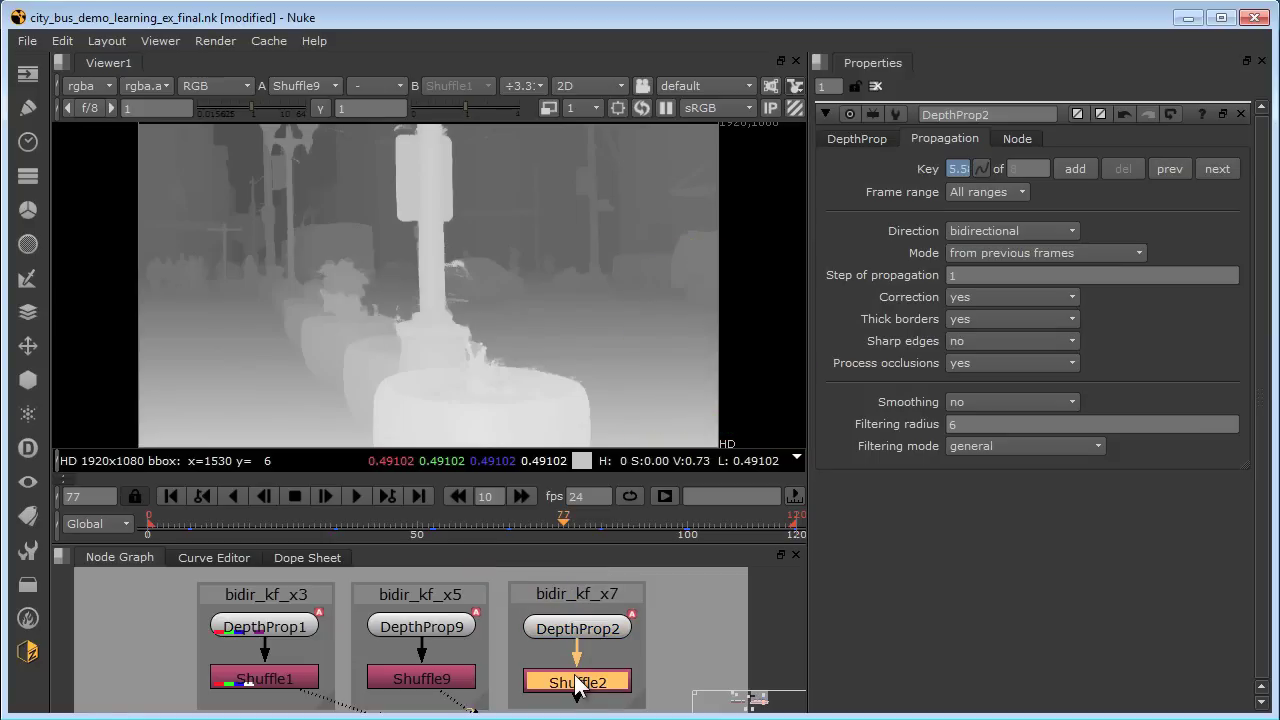
pyautogui.press('2')
pyautogui.click(447, 686)
pyautogui.press('1')
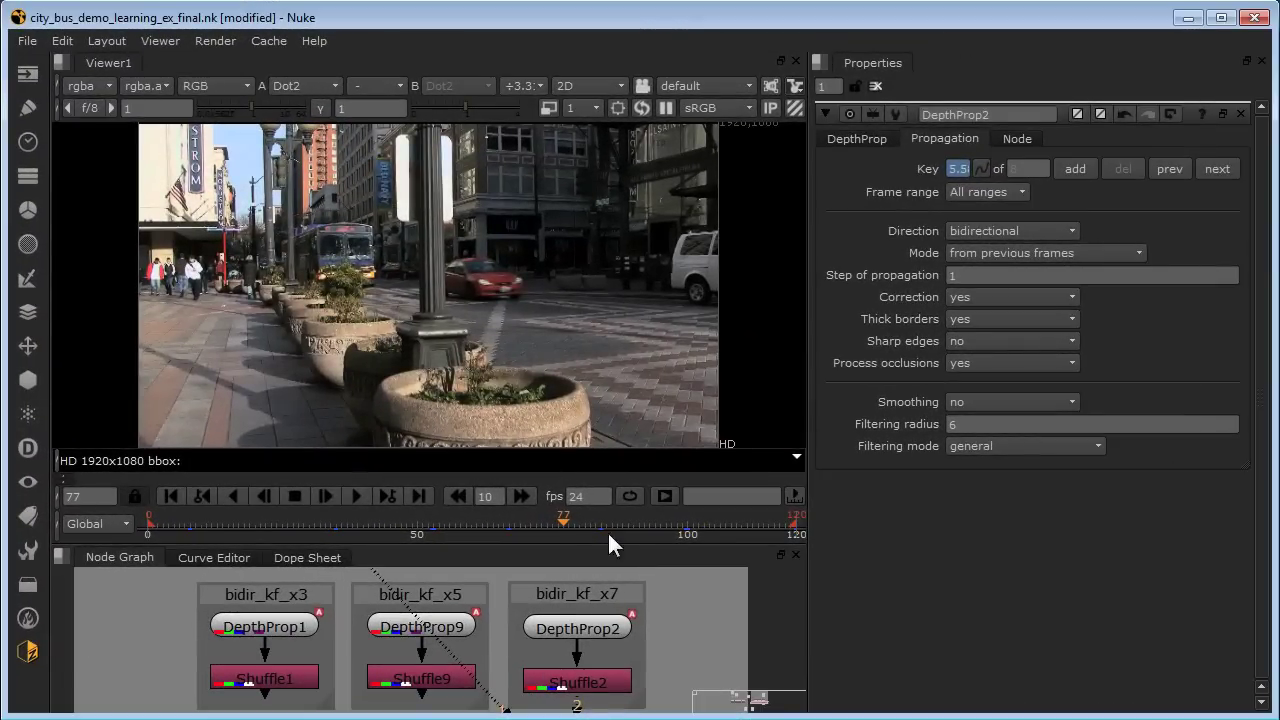
# Scrub the clip to frames 92, 80 and 90, keeping DepthProp2's correction set to yes
pyautogui.moveTo(564, 522); pyautogui.dragTo(656, 518)
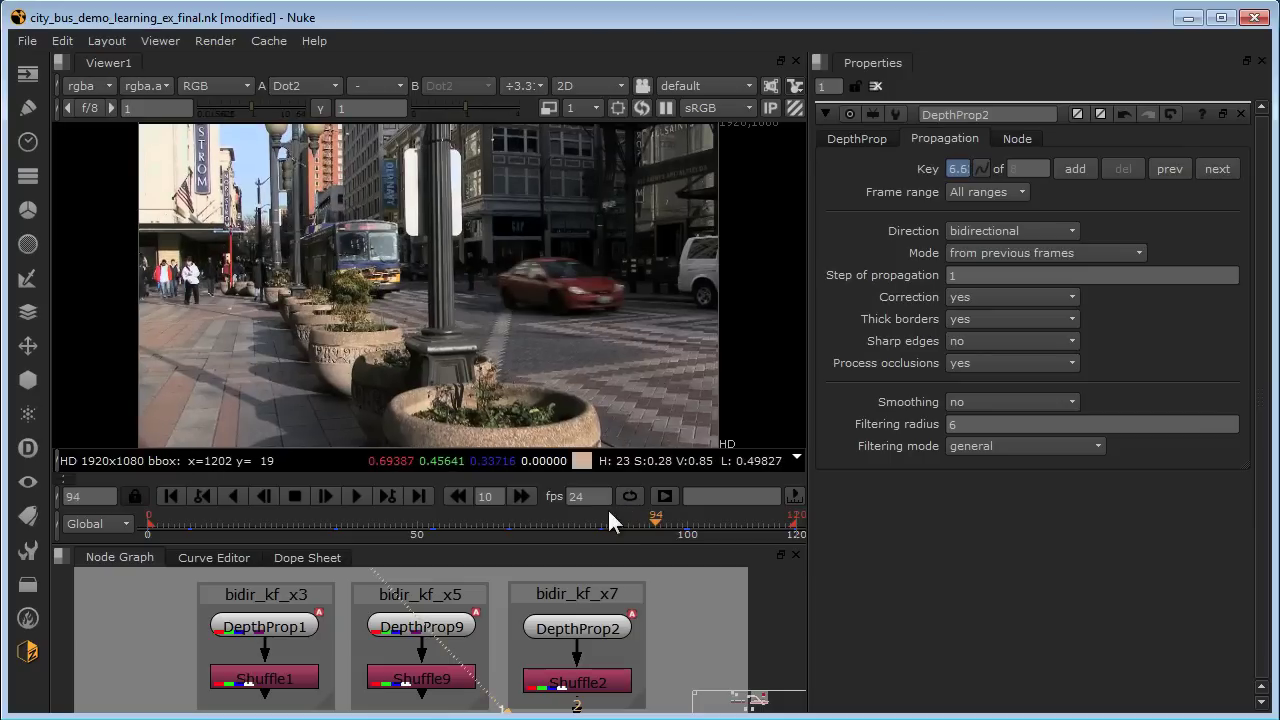
pyautogui.click(580, 520)
pyautogui.click(634, 519)
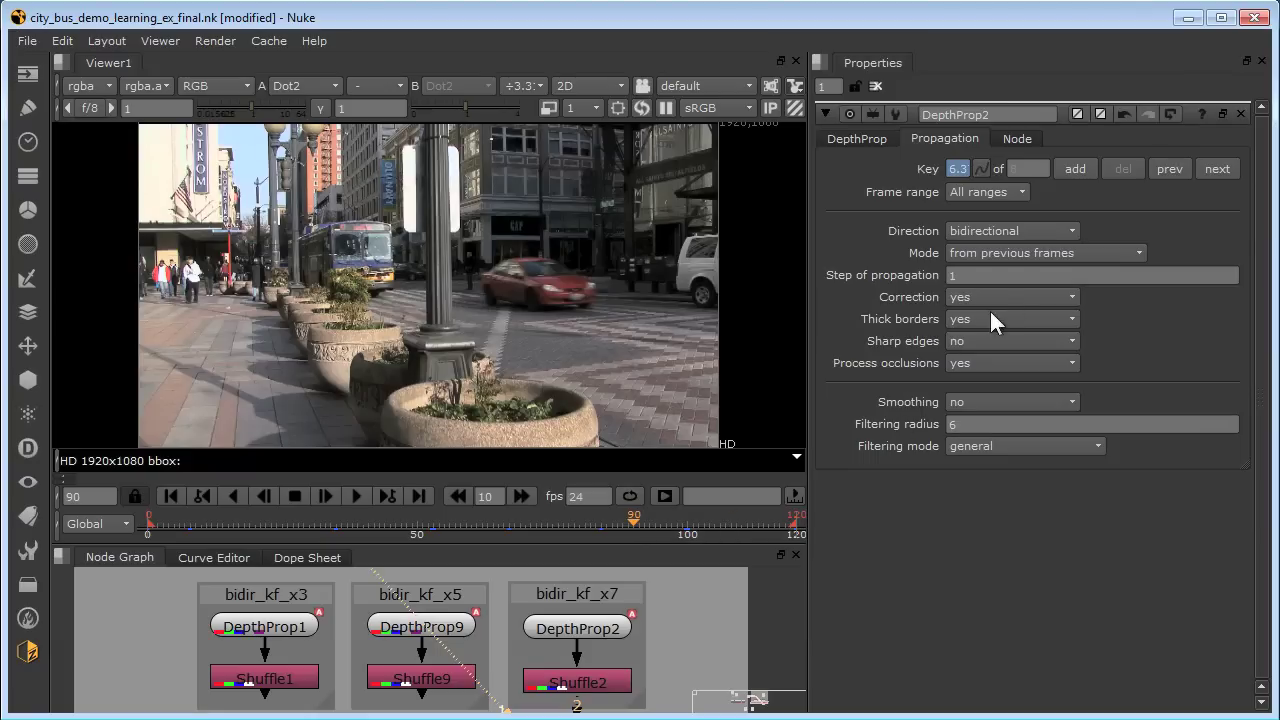
pyautogui.click(1008, 298)
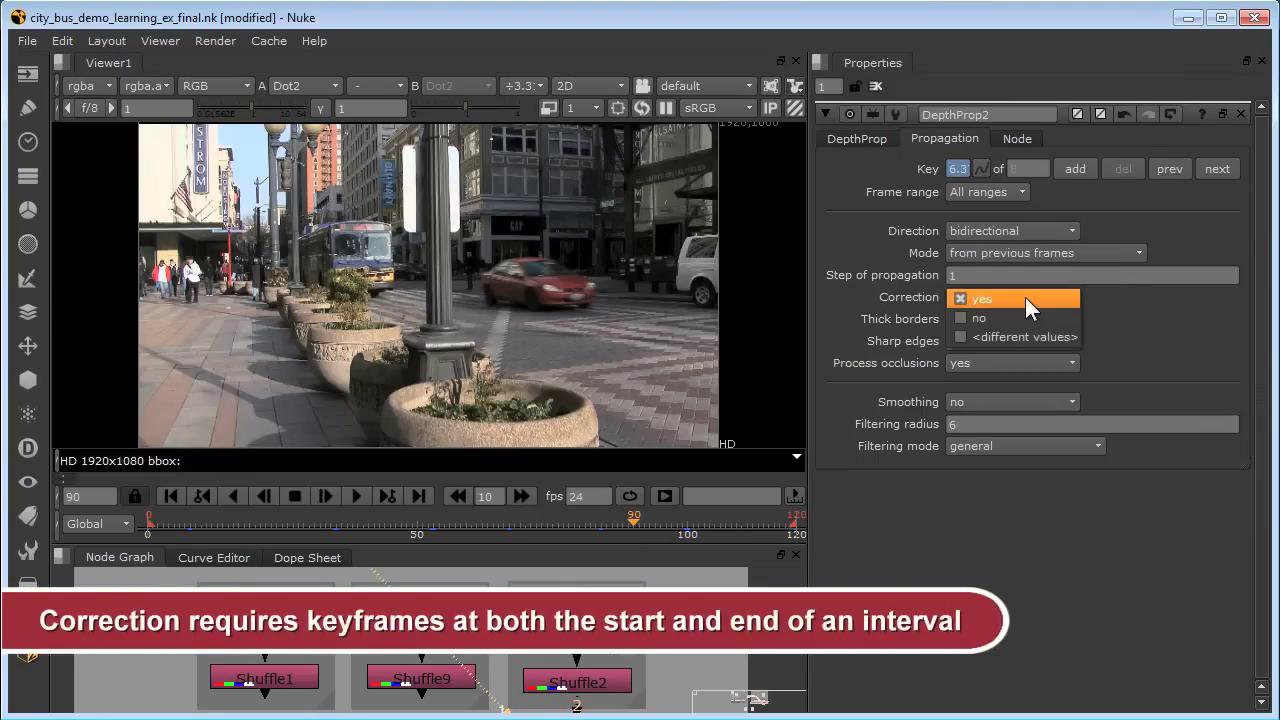
pyautogui.click(1025, 297)
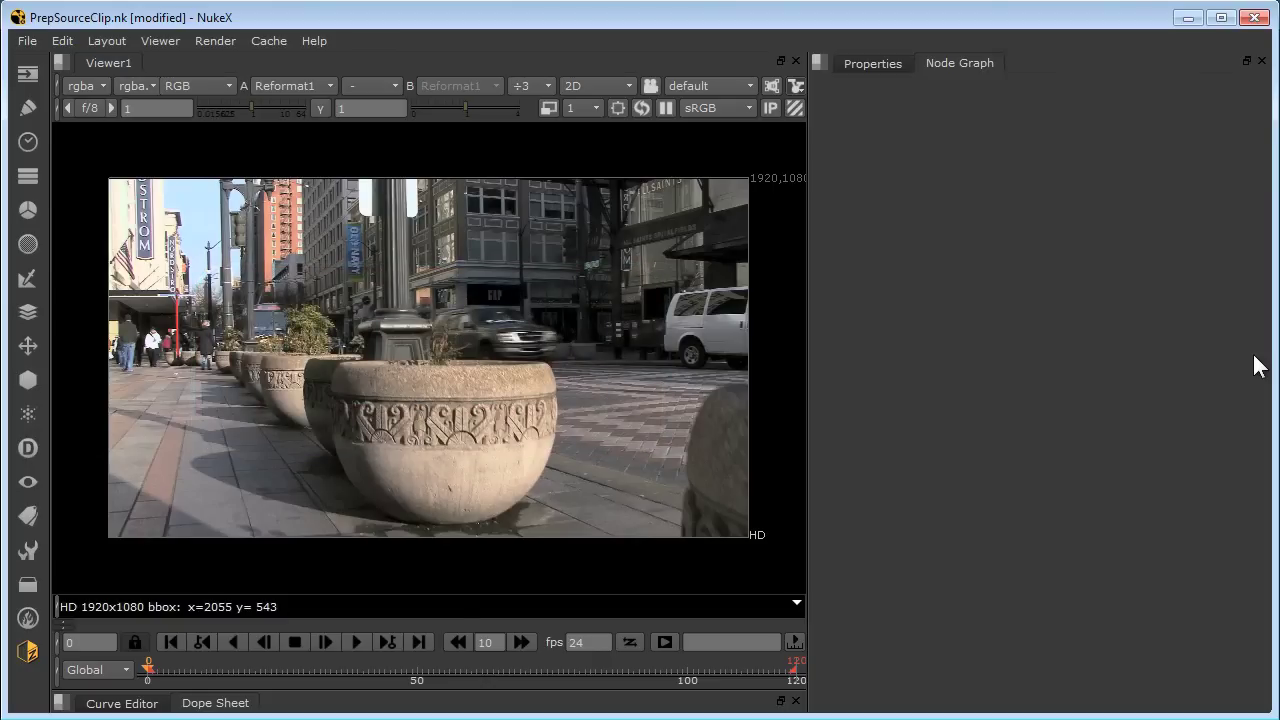
# Inspect the Downscale Image nodes, view Shuffle1's upscaled depth, then pan to Noise Reduction
pyautogui.moveTo(1252, 366); pyautogui.dragTo(810, 362)
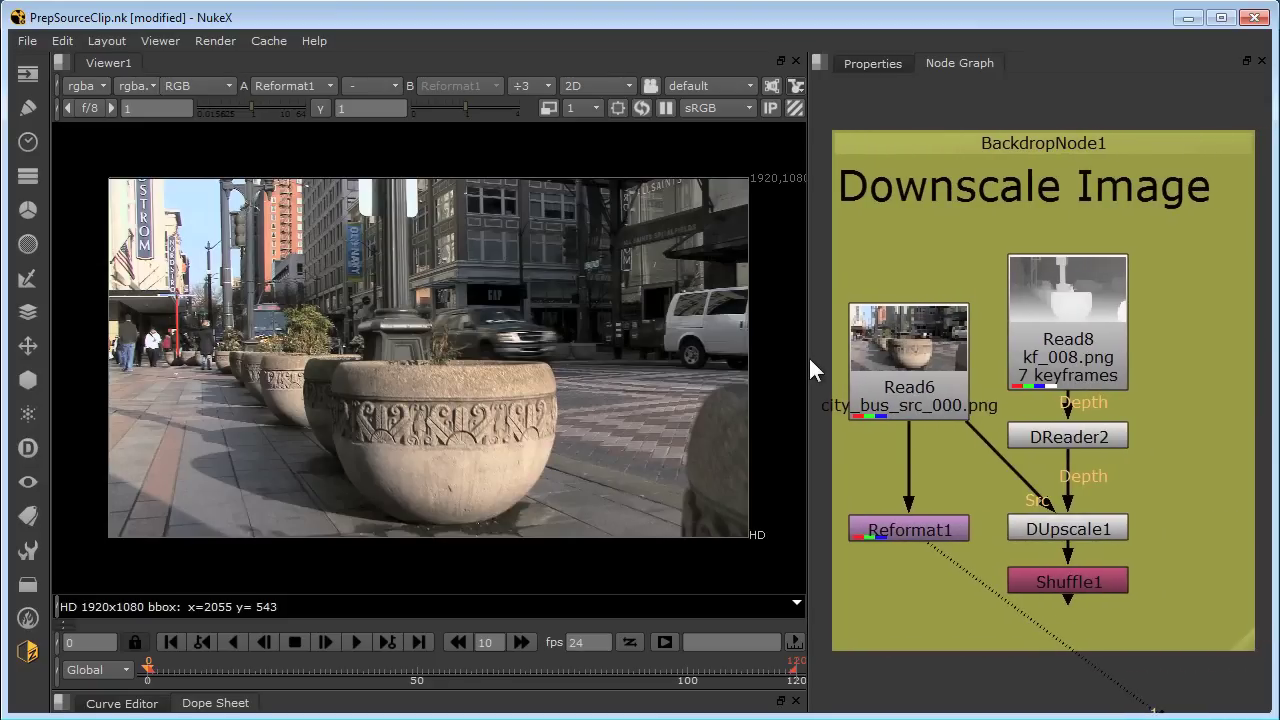
pyautogui.click(905, 535)
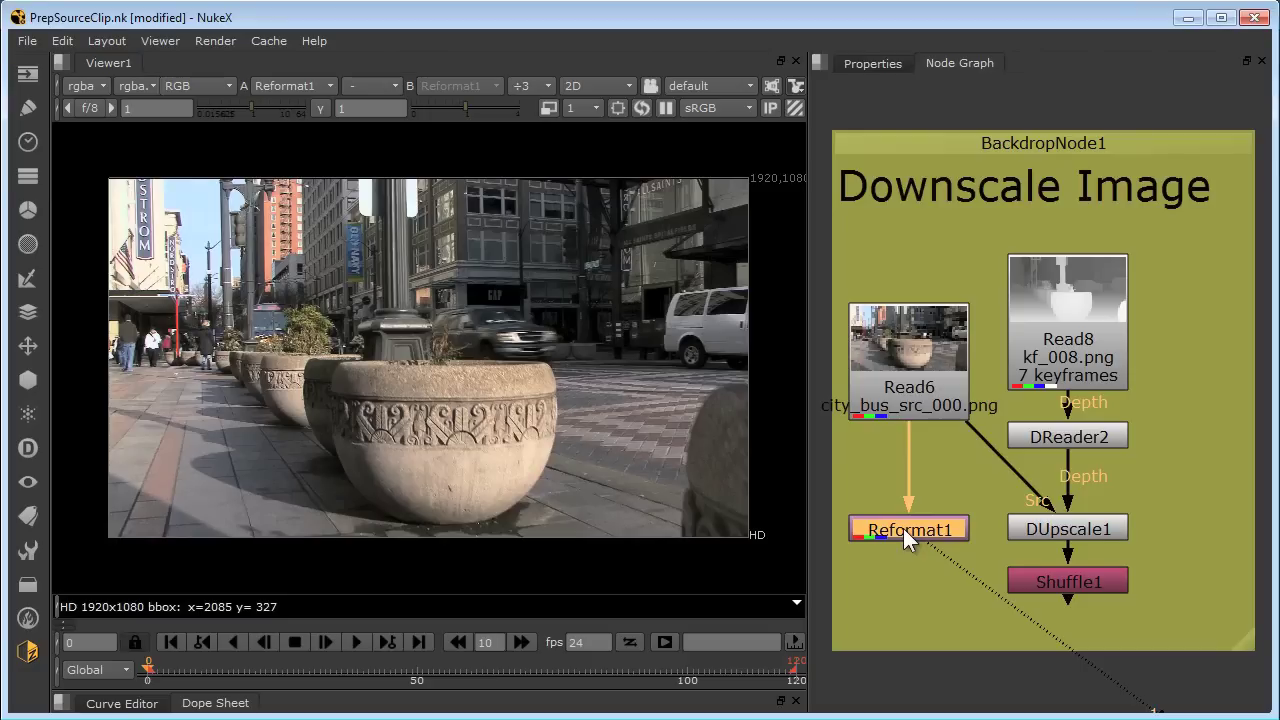
pyautogui.click(1088, 582)
pyautogui.press('1')
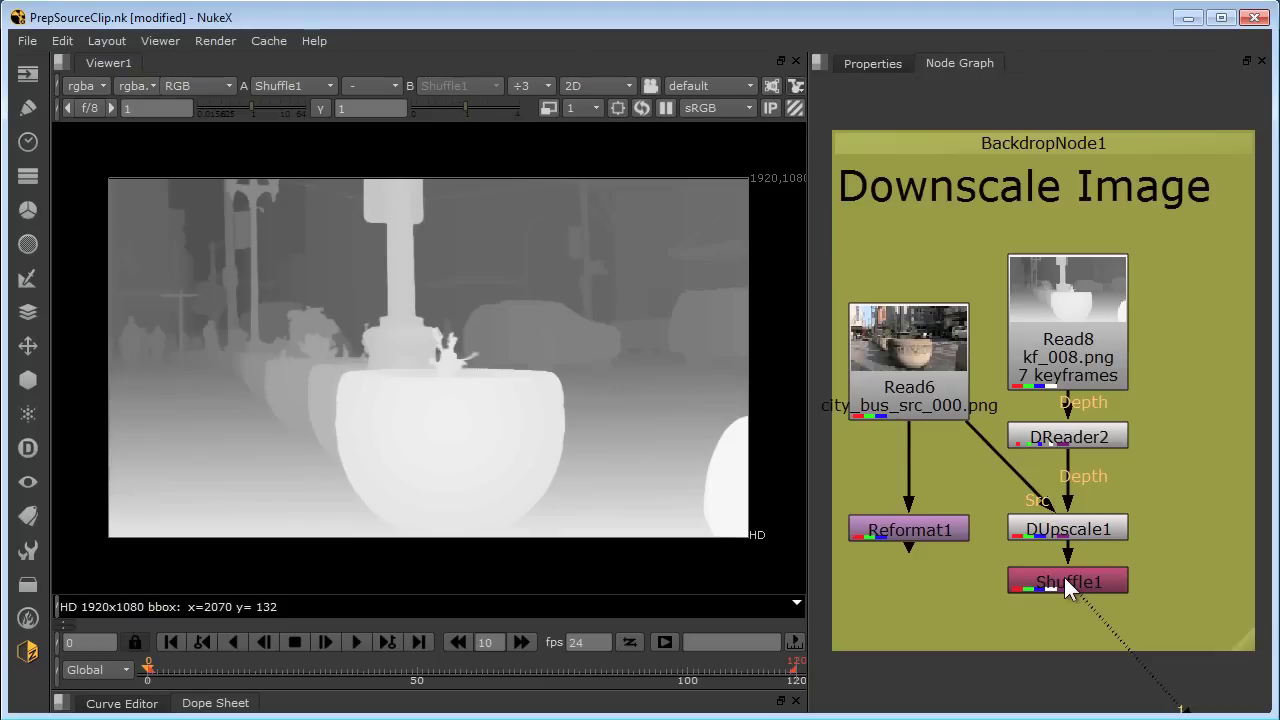
pyautogui.click(1070, 533)
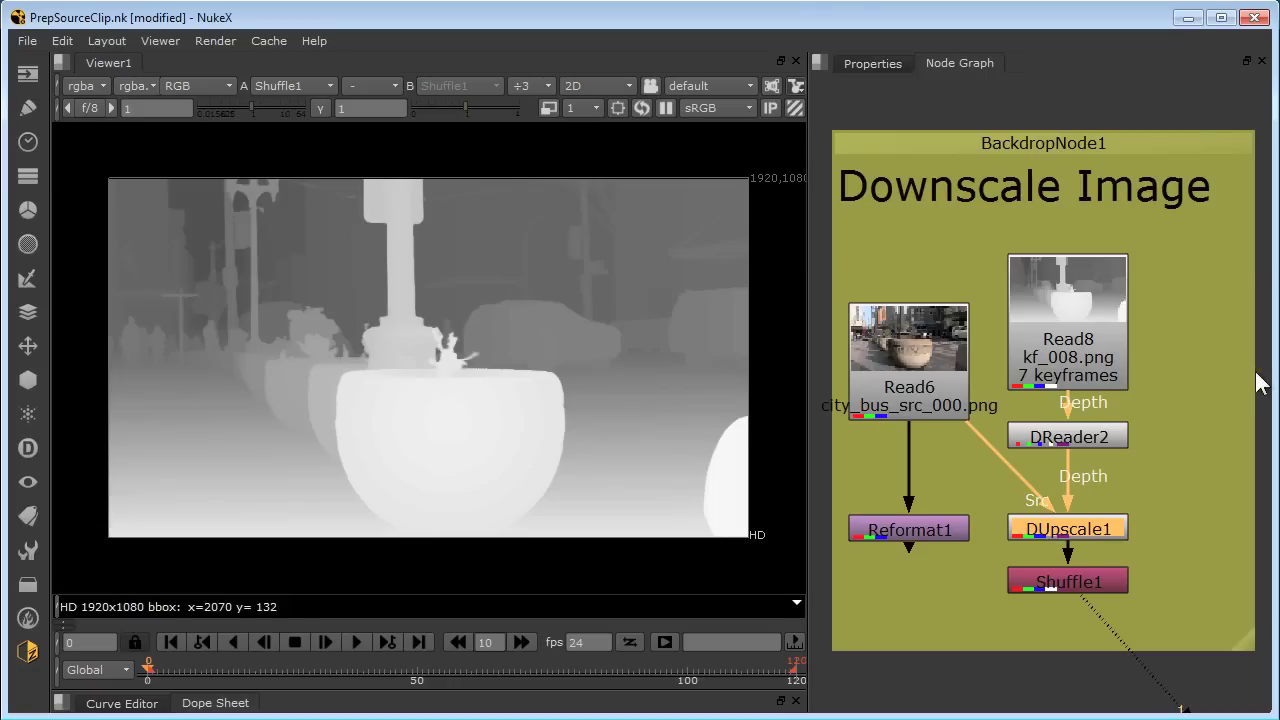
pyautogui.moveTo(1256, 385); pyautogui.dragTo(755, 386)
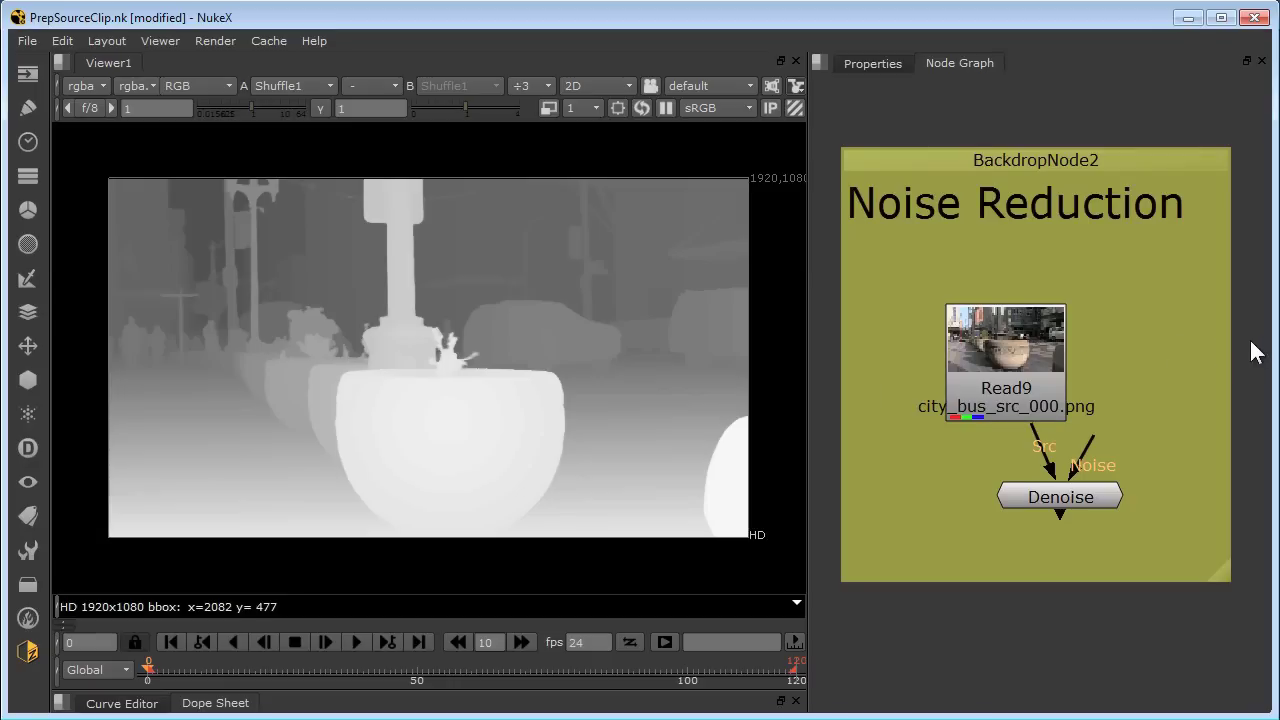
# Show ColorCorrect1's output from the Increase Contrast backdrop in the viewer
pyautogui.moveTo(1251, 349); pyautogui.dragTo(766, 357)
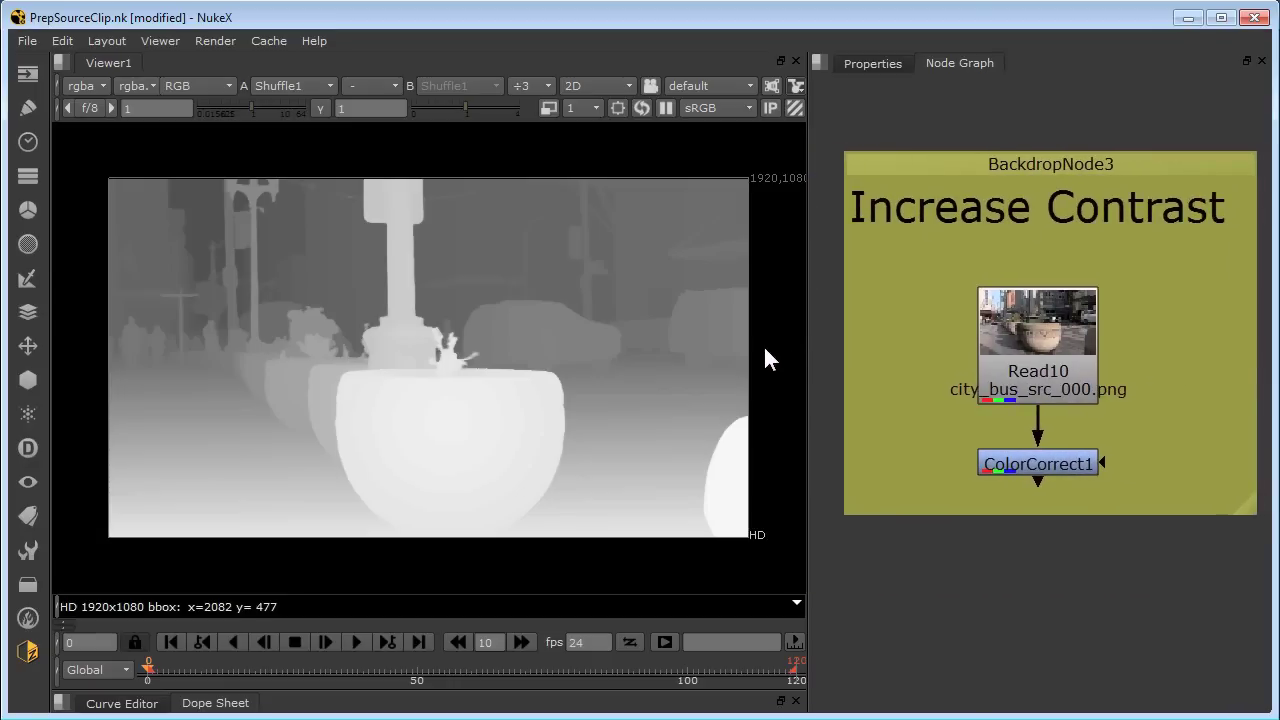
pyautogui.click(1012, 450)
pyautogui.press('1')
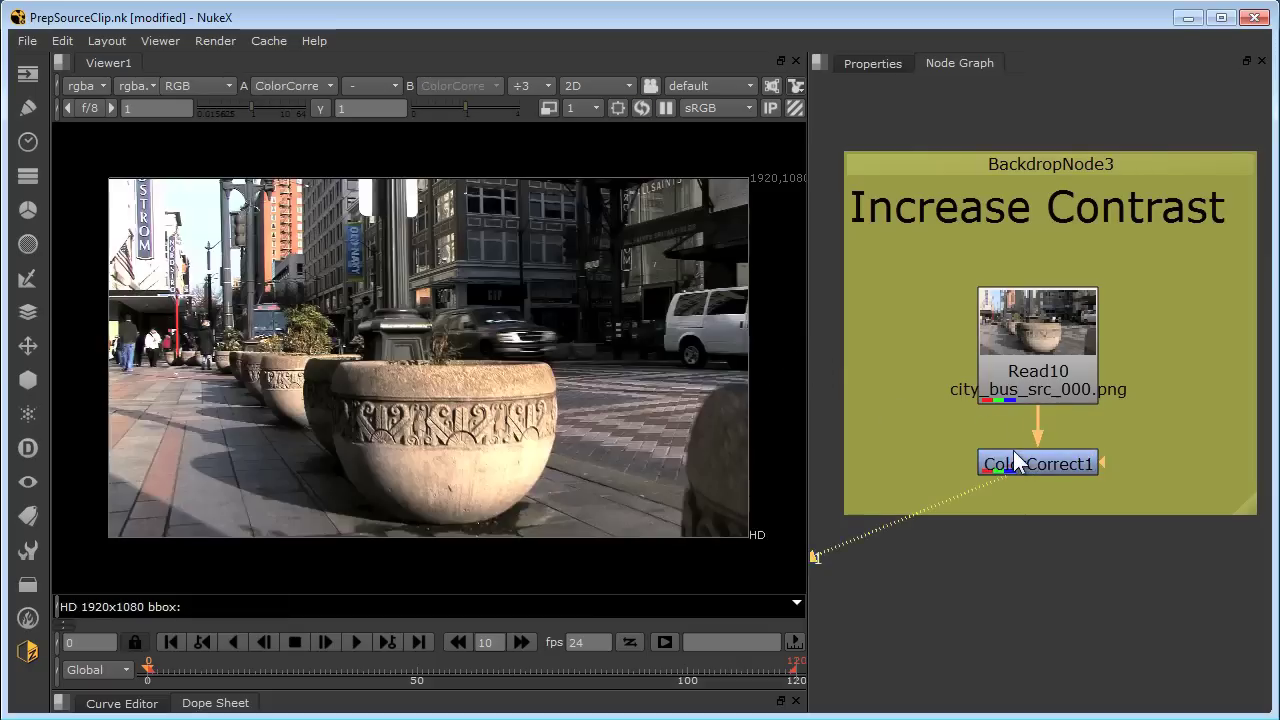
# Disable ColorCorrect1 to see the uncorrected clip, then re-enable it to restore the contrast
pyautogui.click(1025, 454)
pyautogui.press('d')
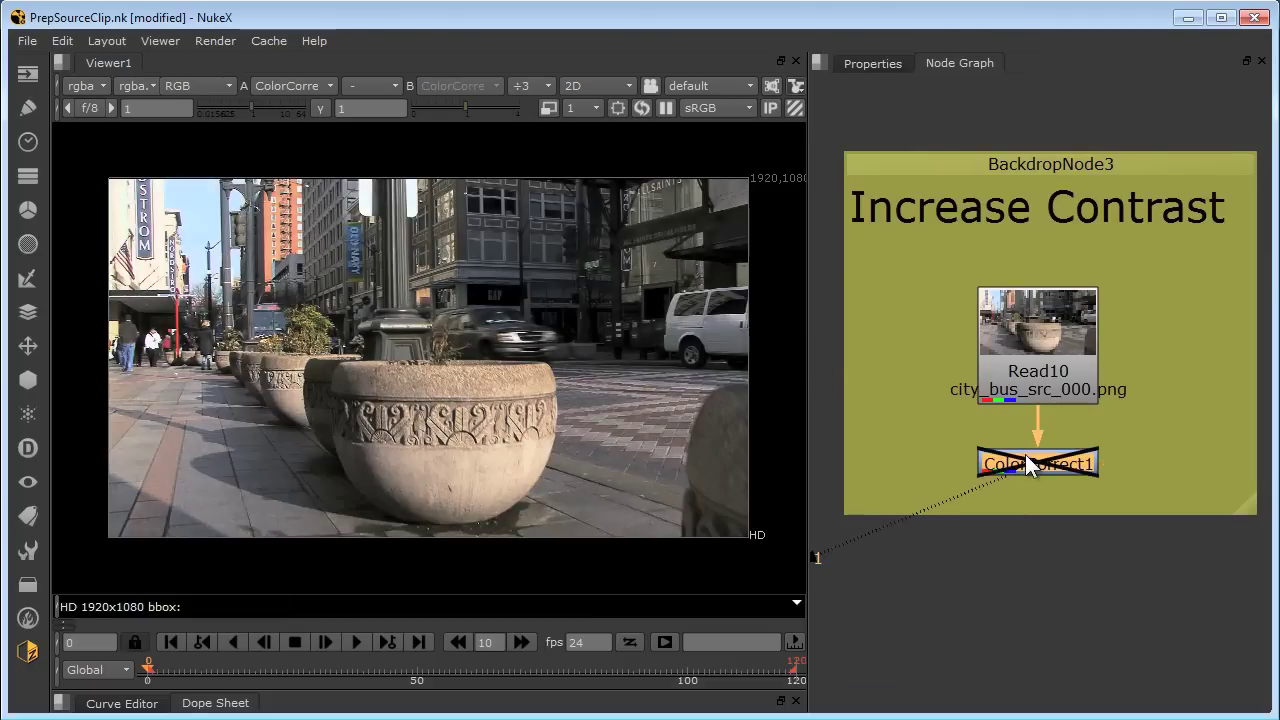
pyautogui.press('d')
pyautogui.press('d')
pyautogui.press('d')
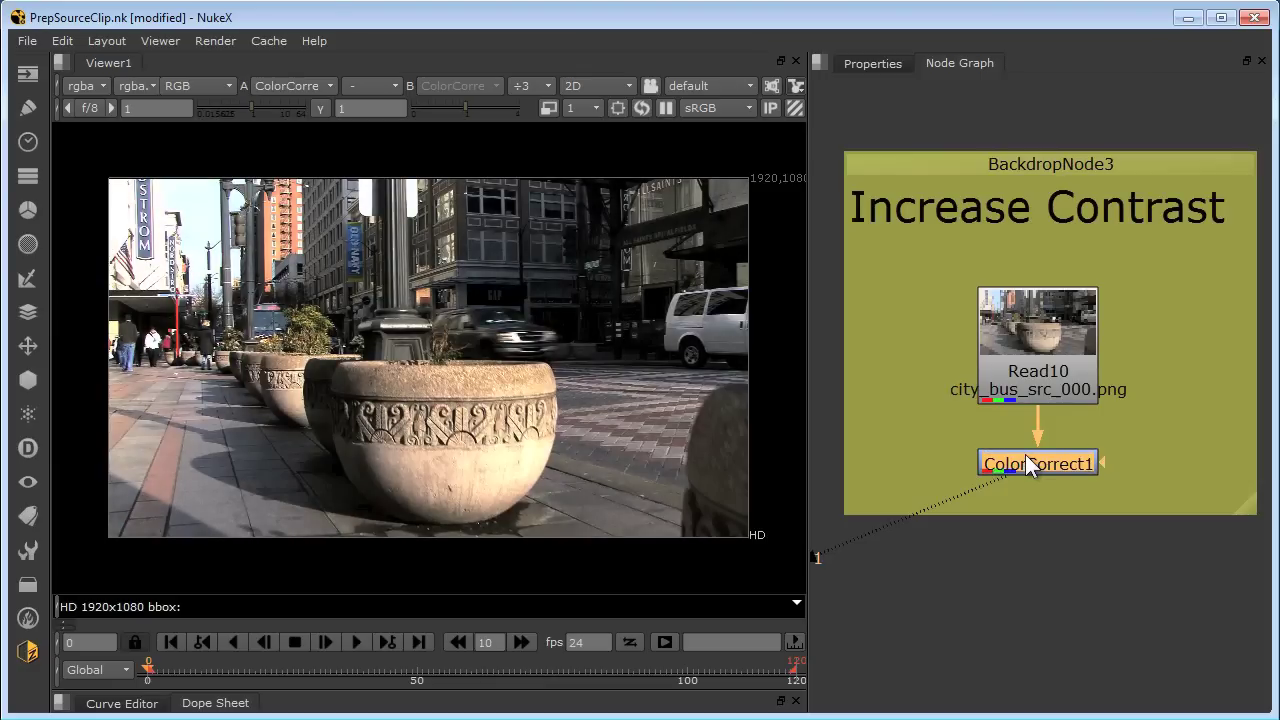